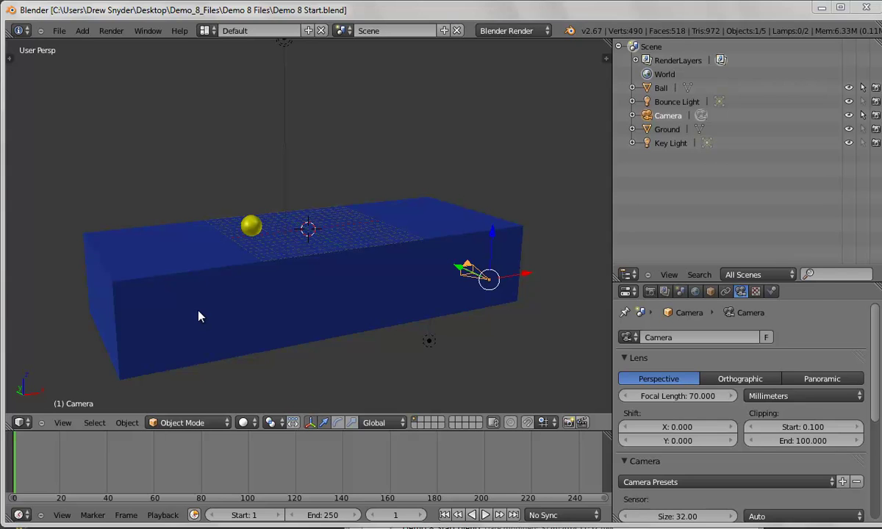
Select the yellow Ball and put the 3D cursor on the blue ground's front face
right_click(252, 229)
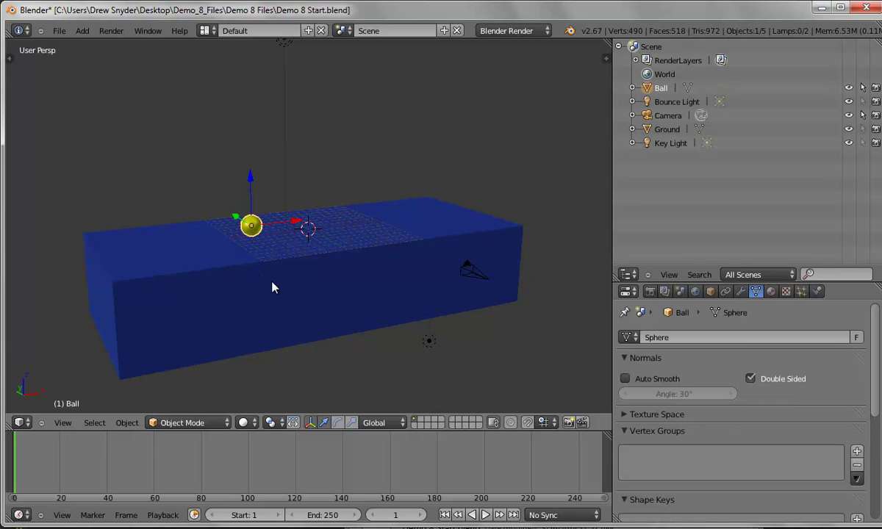
click(217, 272)
click(121, 34)
click(121, 44)
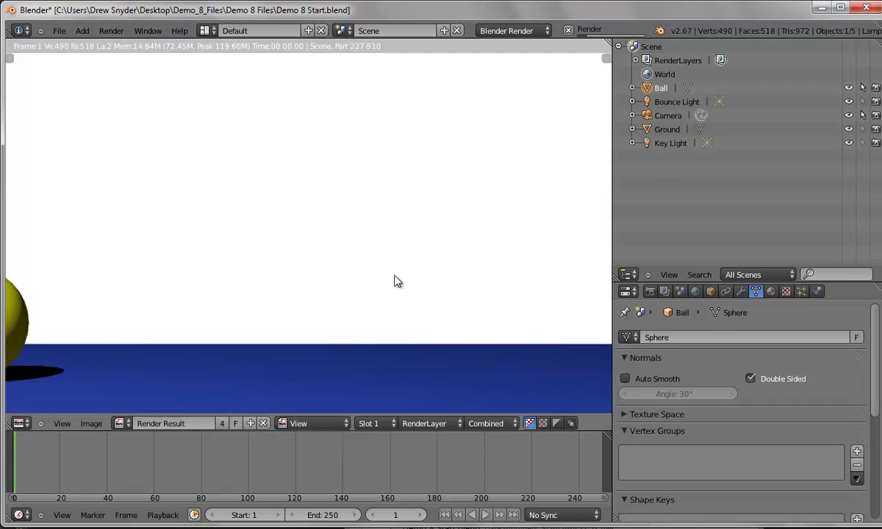
scroll(370, 277, down, 3)
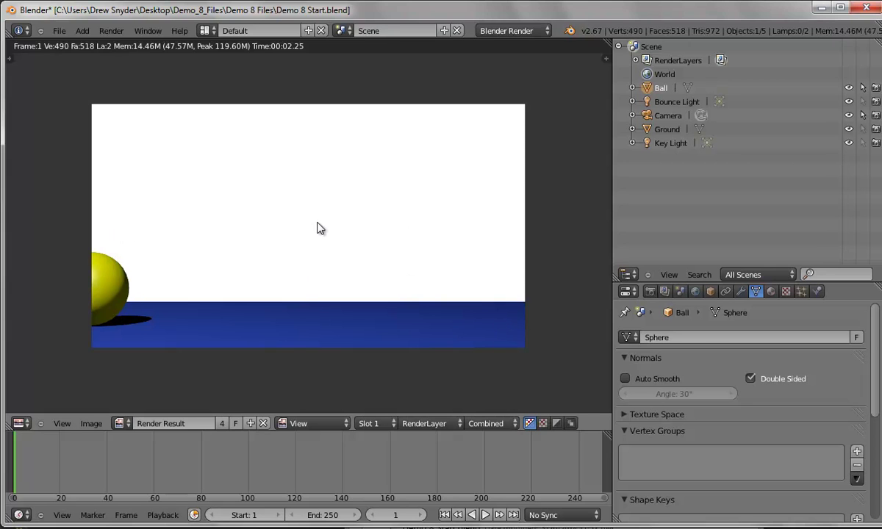
key(Escape)
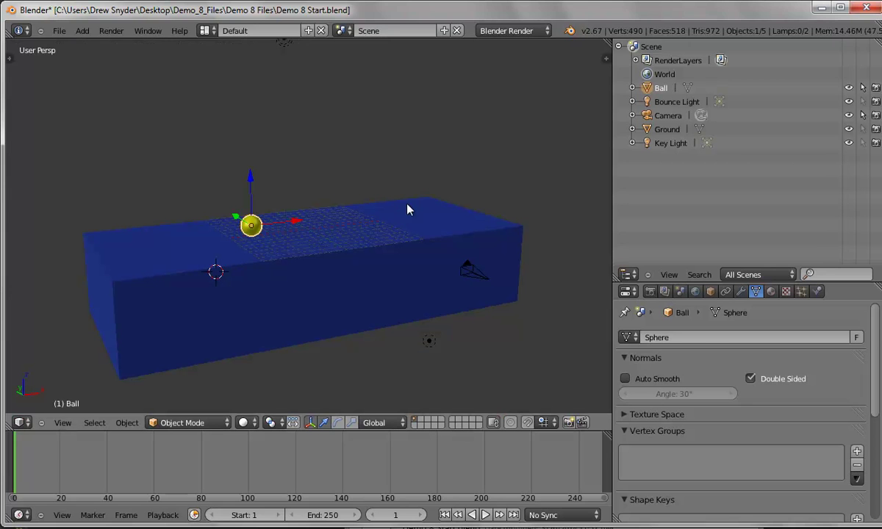
Select the camera, view through it, and make it orthographic with an orthographic scale of 20
right_click(475, 278)
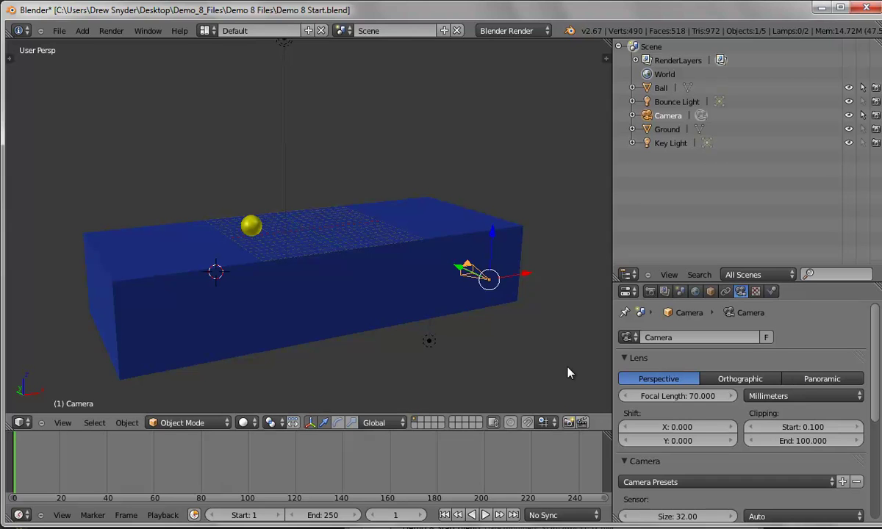
key(KP_0)
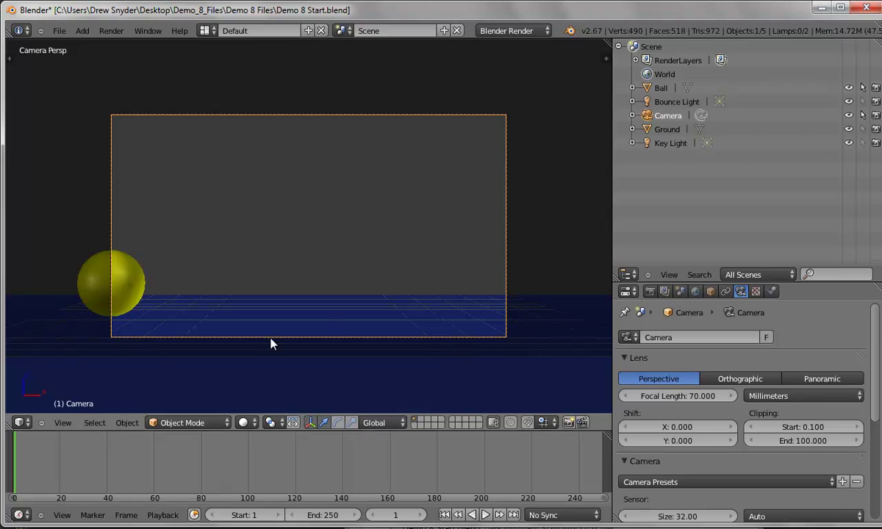
click(737, 380)
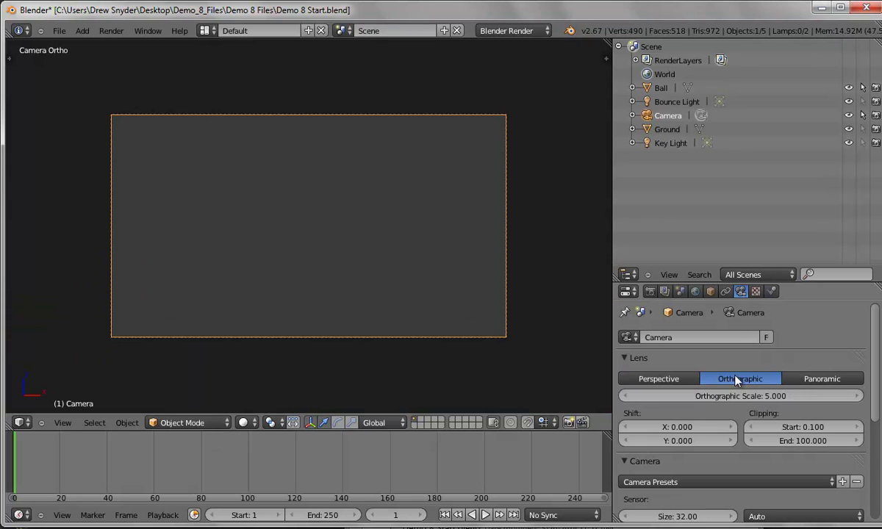
drag(728, 398, 785, 399)
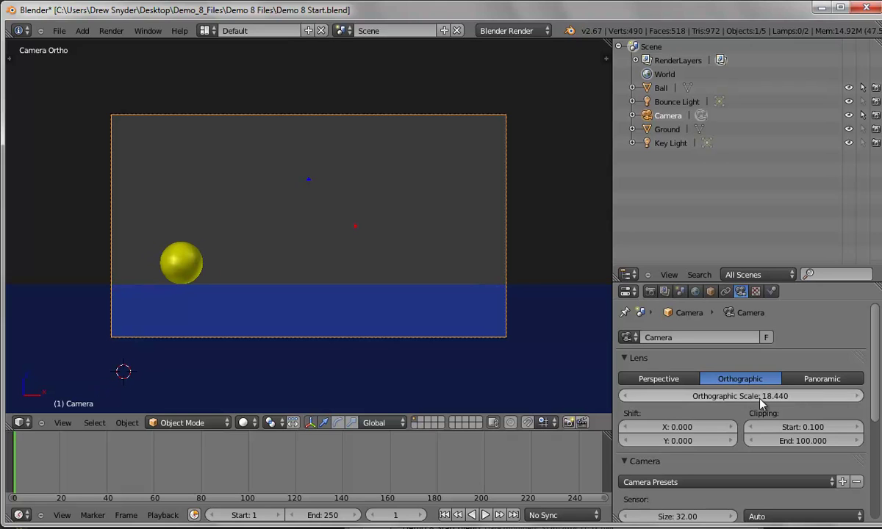
click(765, 396)
text(20)
key(Return)
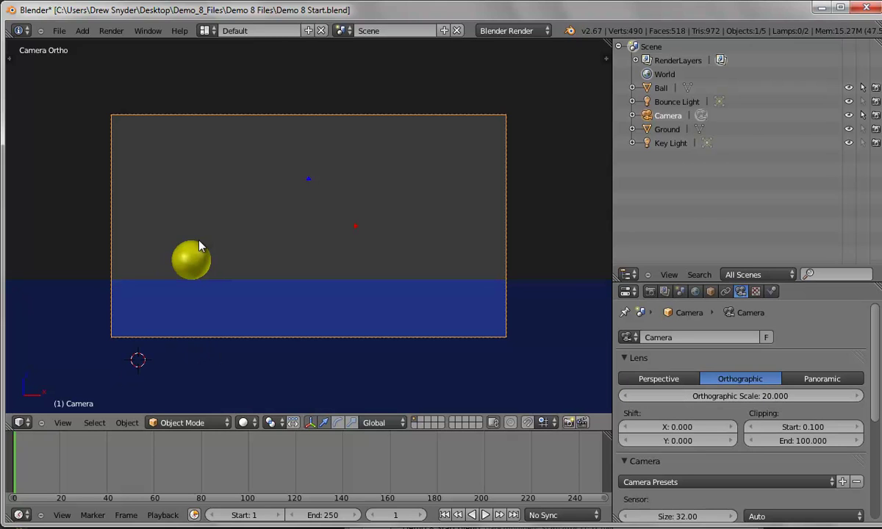
Render a test still through the orthographic camera, close the result, then orbit and zoom out
click(110, 32)
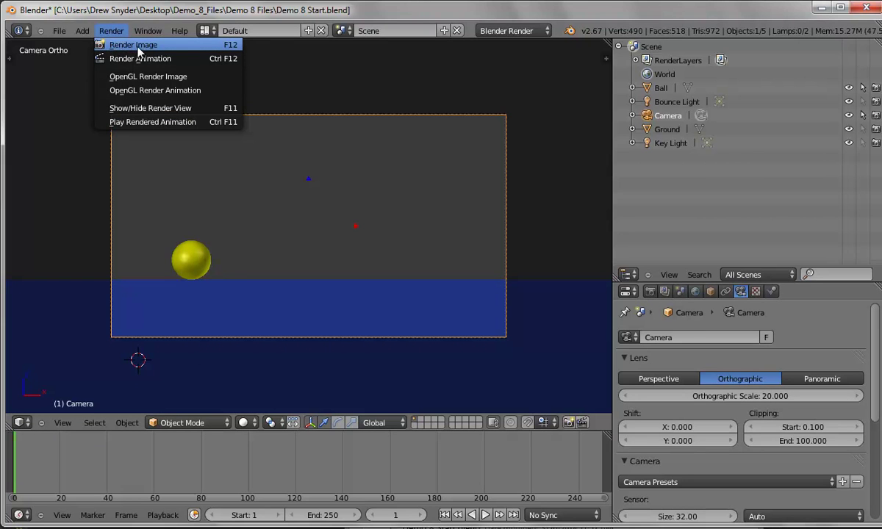
click(195, 47)
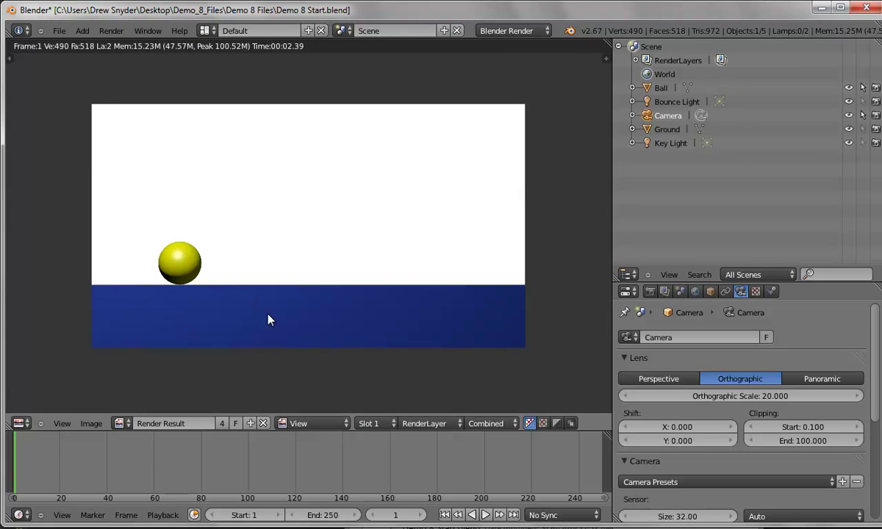
key(Escape)
middle_drag(384, 290, 407, 303)
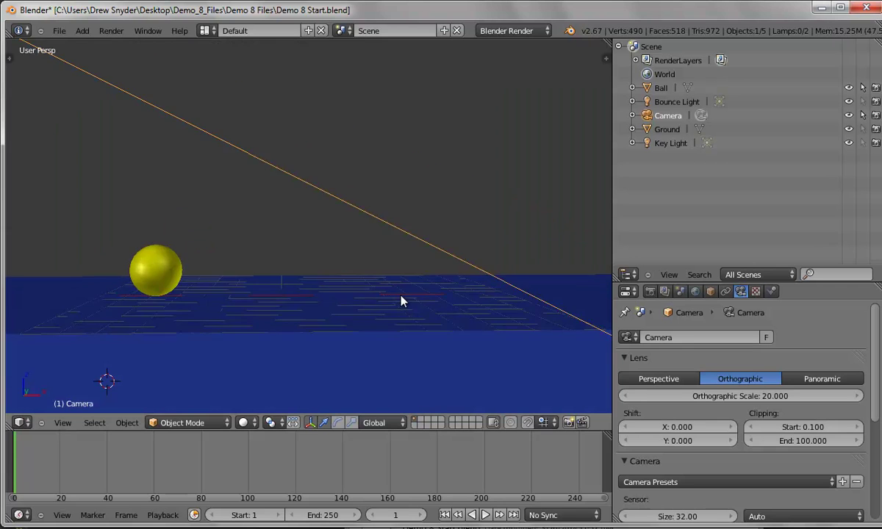
scroll(425, 309, down, 5)
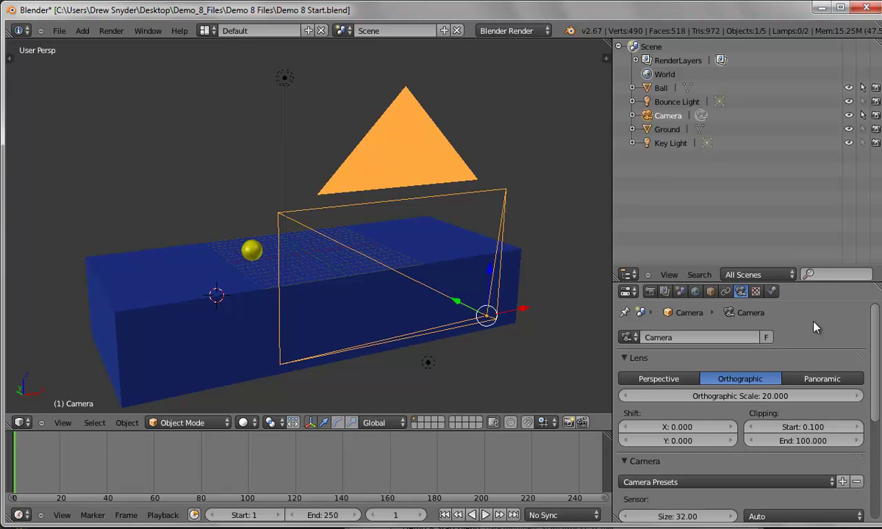
In the Render settings, set the resolution percentage to 25%, leaving the aspect ratio at 1.000
click(650, 292)
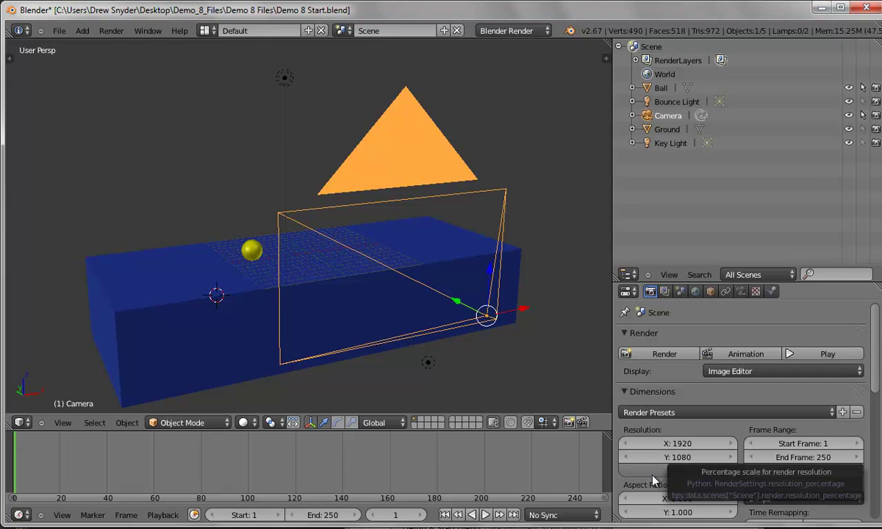
click(682, 473)
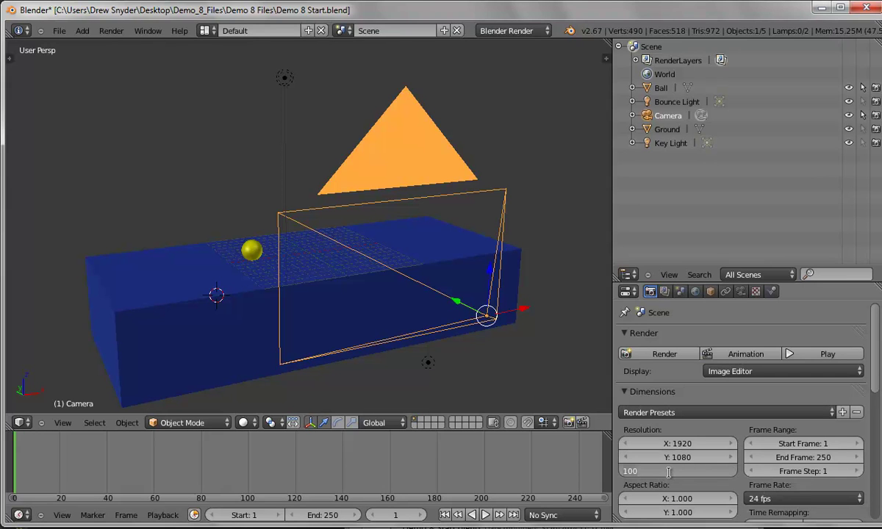
text(25)
key(Tab)
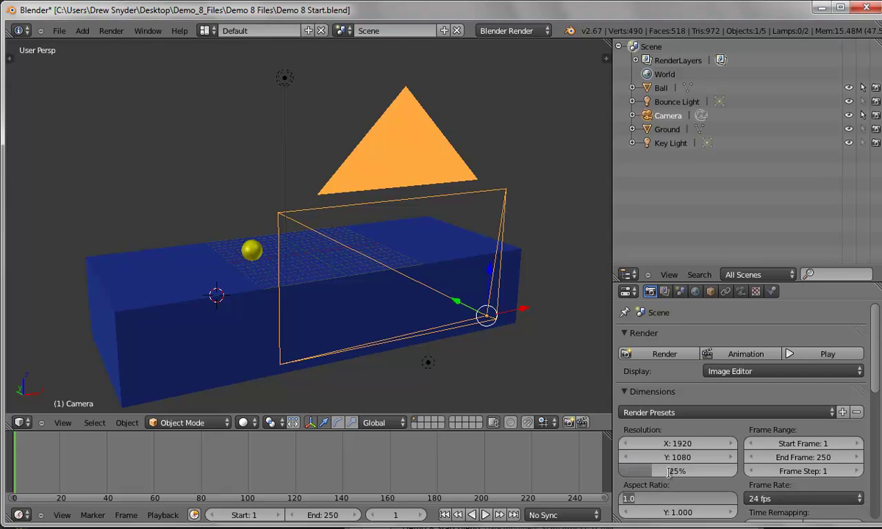
key(Return)
drag(879, 336, 879, 378)
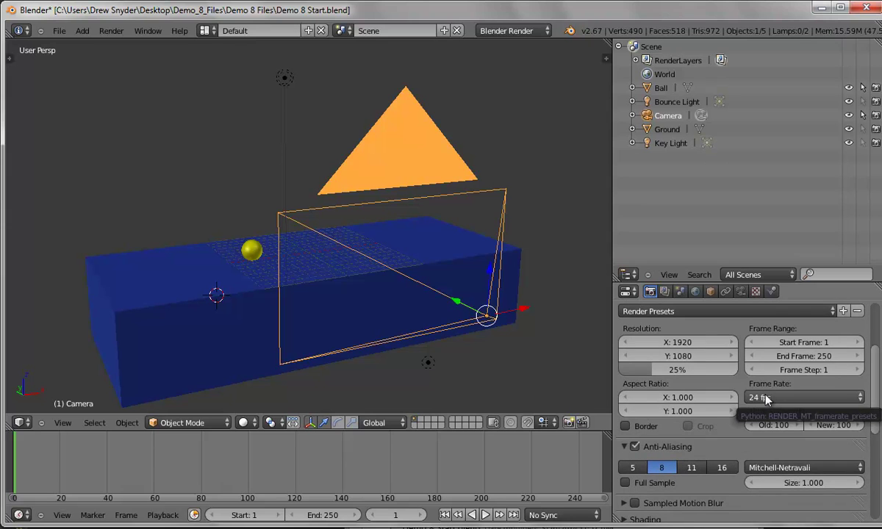
Change the frame rate from 24 fps to a custom 15 fps
click(767, 398)
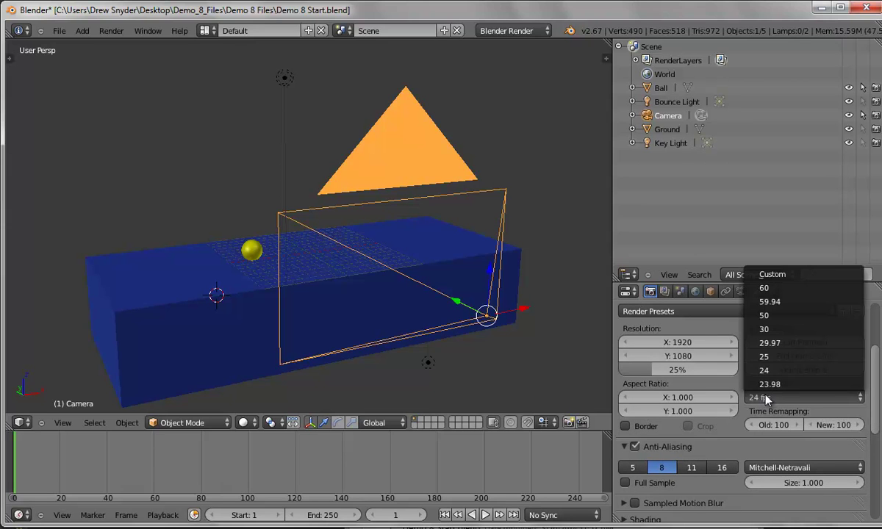
click(773, 275)
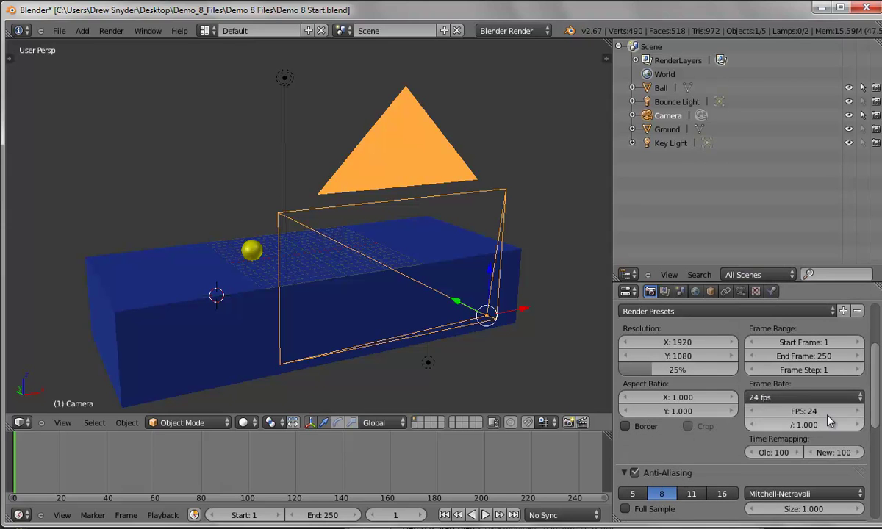
drag(829, 419, 808, 417)
click(807, 414)
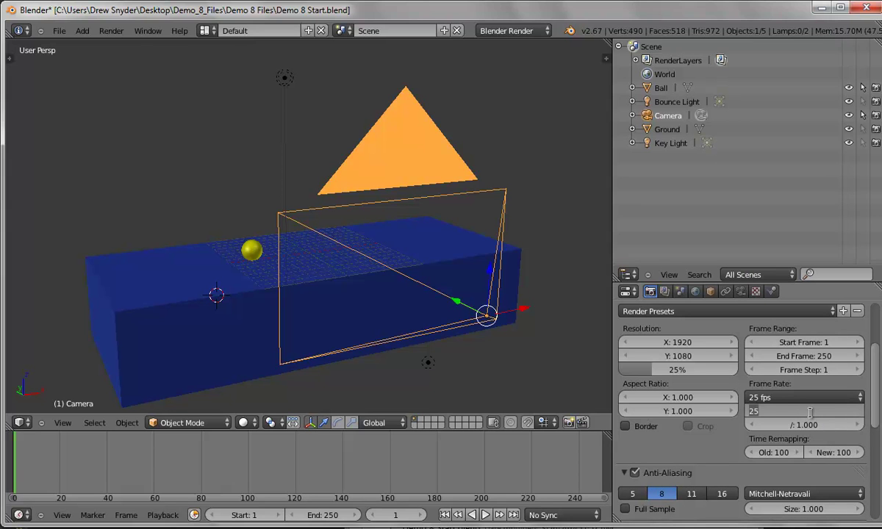
text(15)
key(Return)
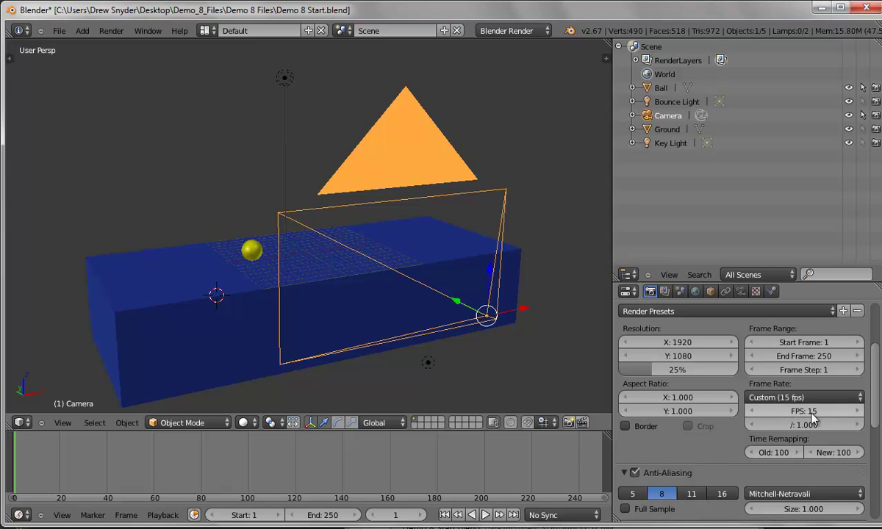
drag(873, 396, 881, 499)
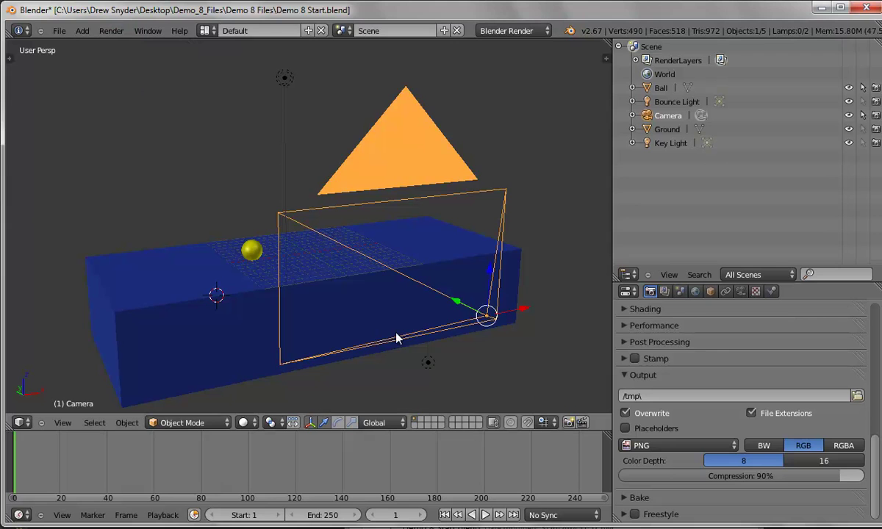
Look through the camera, start Render Animation, and cancel it after frame 28
key(KP_0)
click(114, 31)
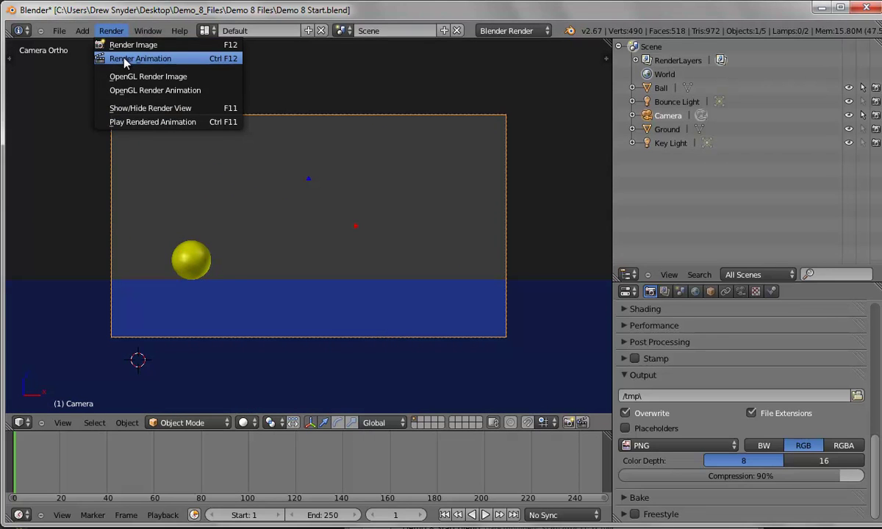
click(124, 58)
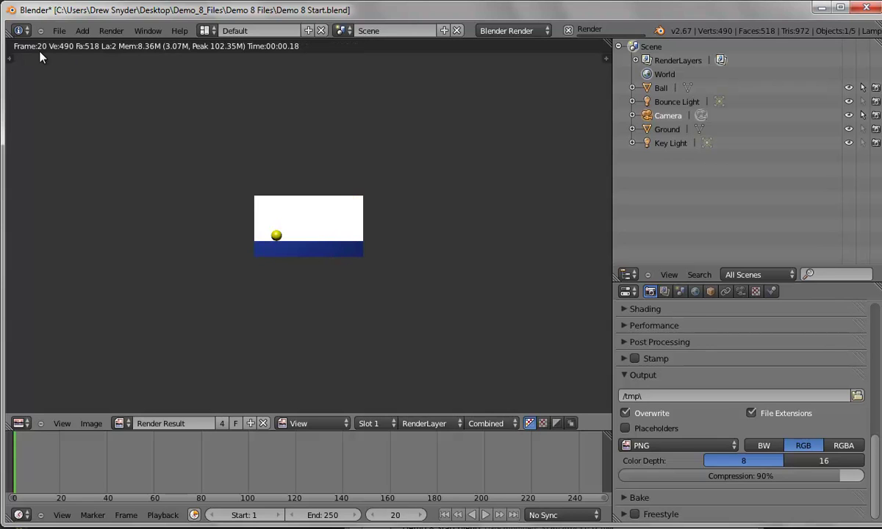
click(568, 30)
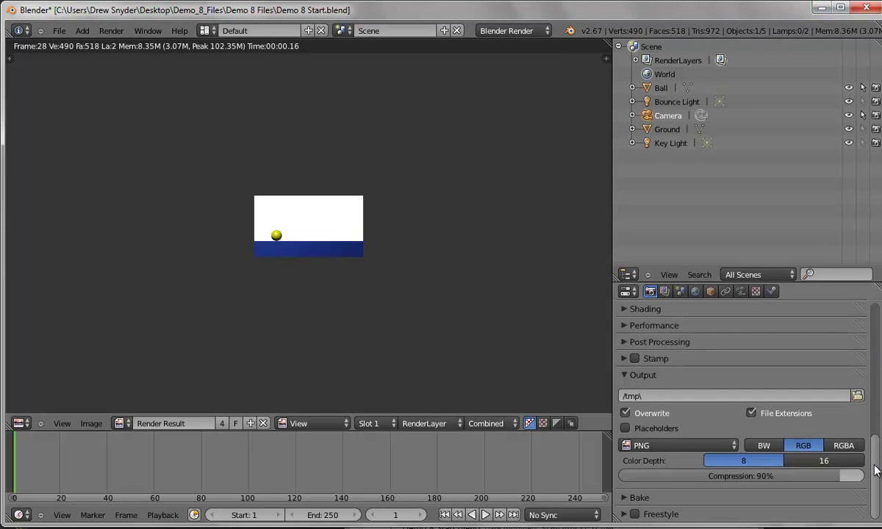
Drag the Outliner/Properties border up to enlarge the settings area
drag(877, 454, 617, 314)
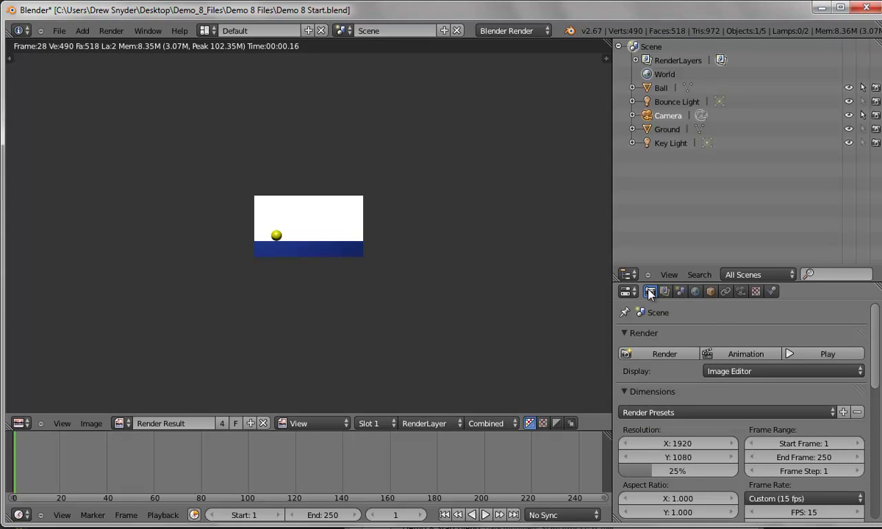
drag(650, 267, 658, 173)
drag(881, 323, 877, 465)
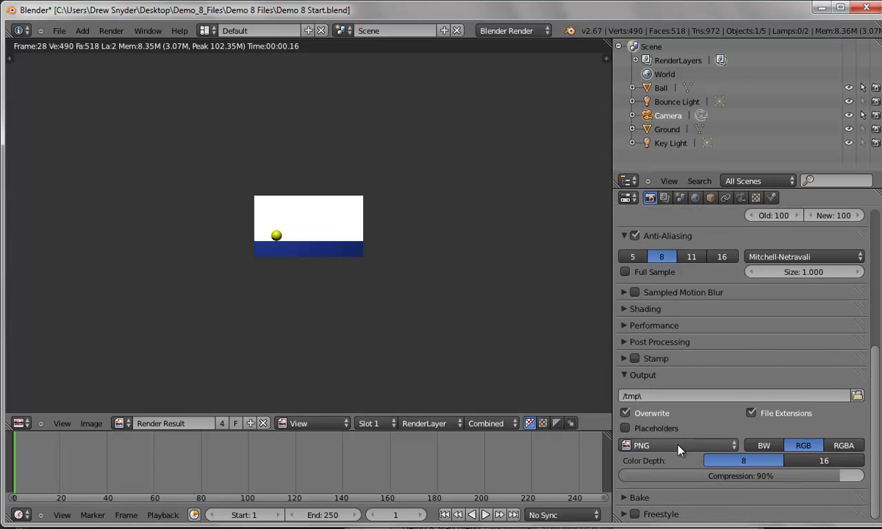
Browse the output folder C:\tmp\ to confirm frames 0001.png–0028.png exist, then cancel
click(857, 396)
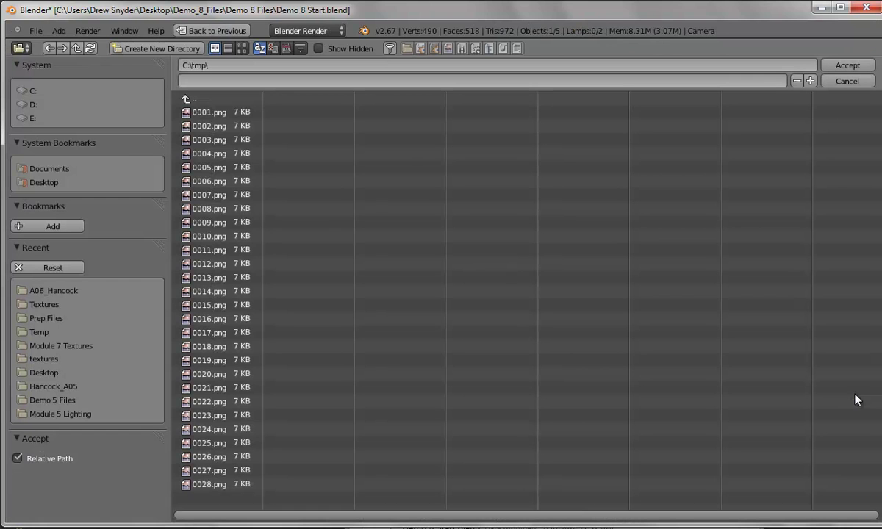
click(847, 82)
scroll(876, 357, down, 5)
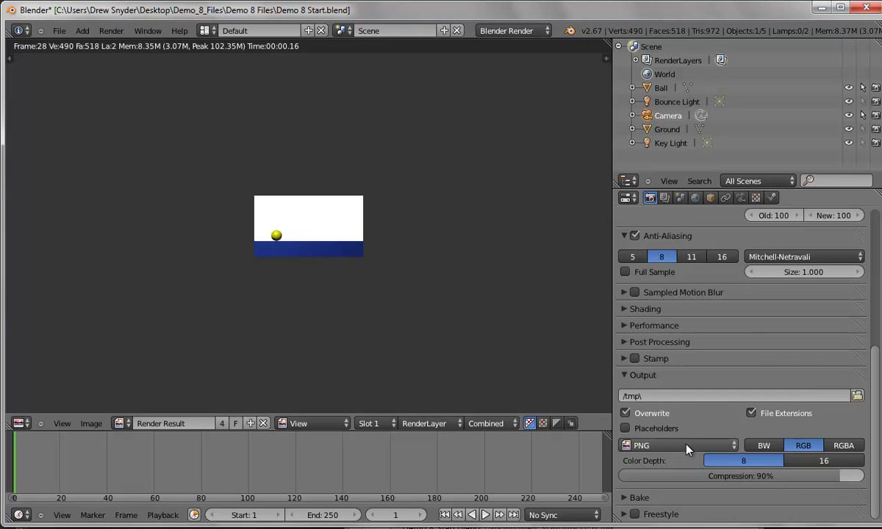
Switch the output file format from PNG to H.264 and expand the Encoding panel
click(667, 447)
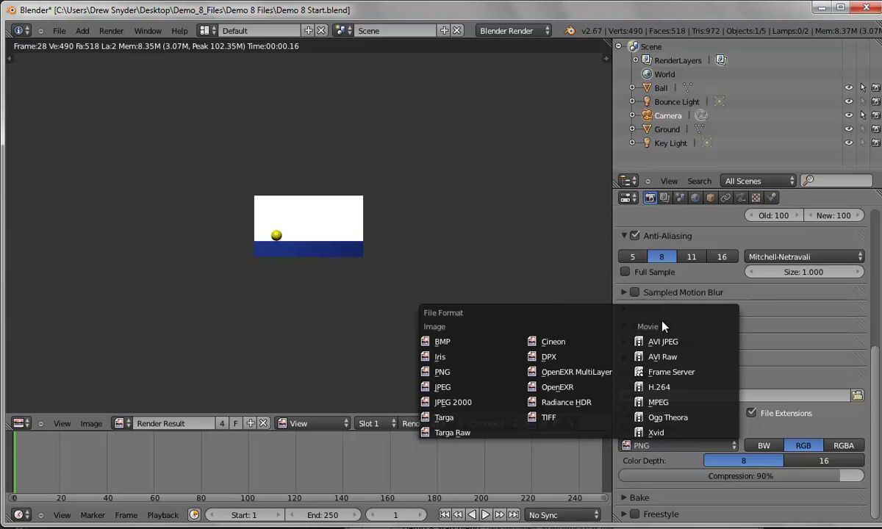
click(665, 388)
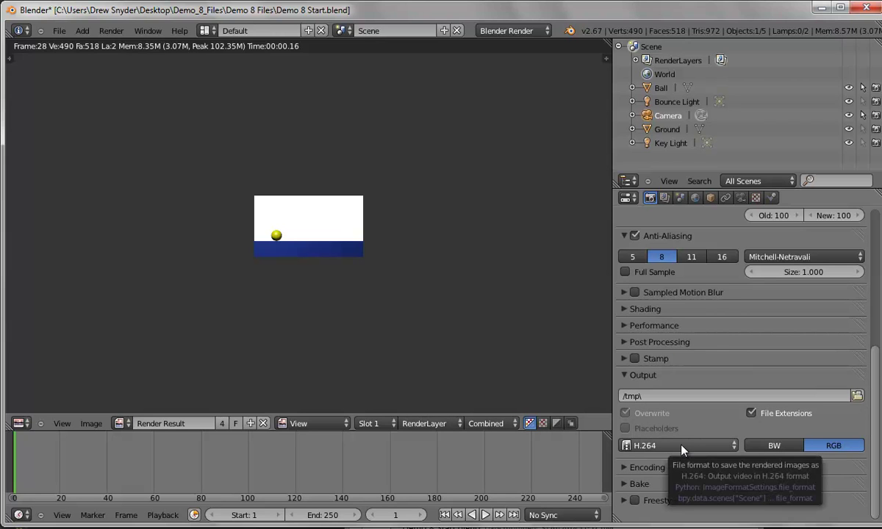
click(629, 469)
scroll(733, 467, down, 3)
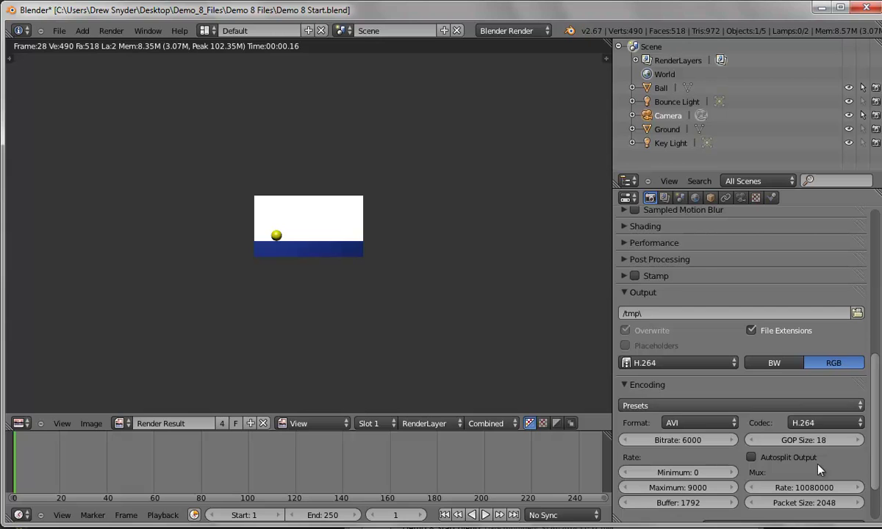
Change the encoding container from AVI to Quicktime, keeping the H.264 codec
scroll(662, 419, down, 2)
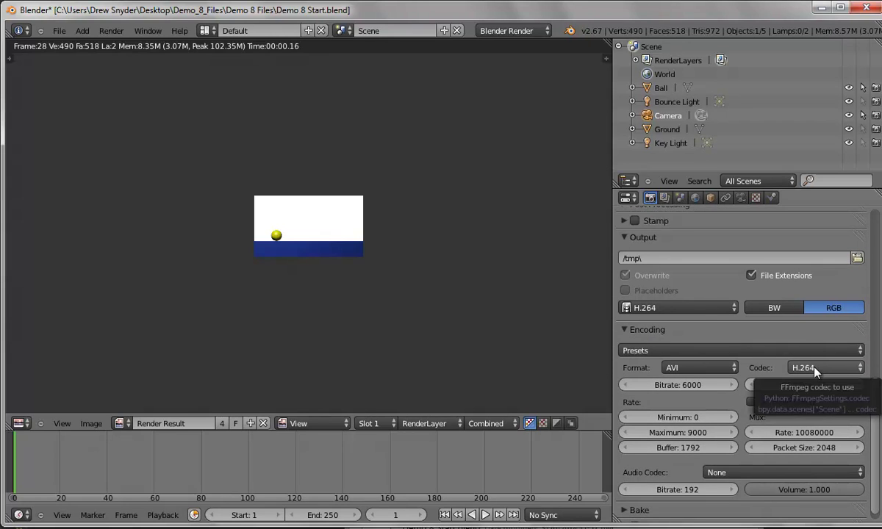
click(688, 373)
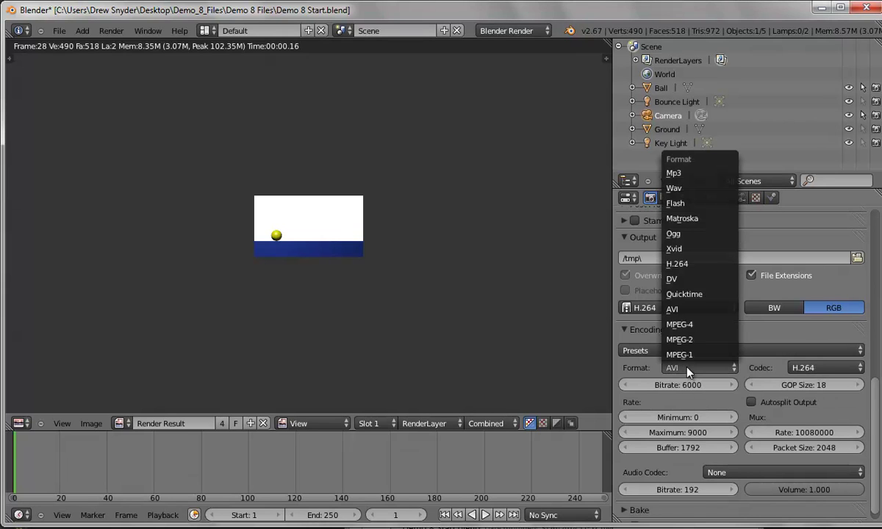
click(690, 295)
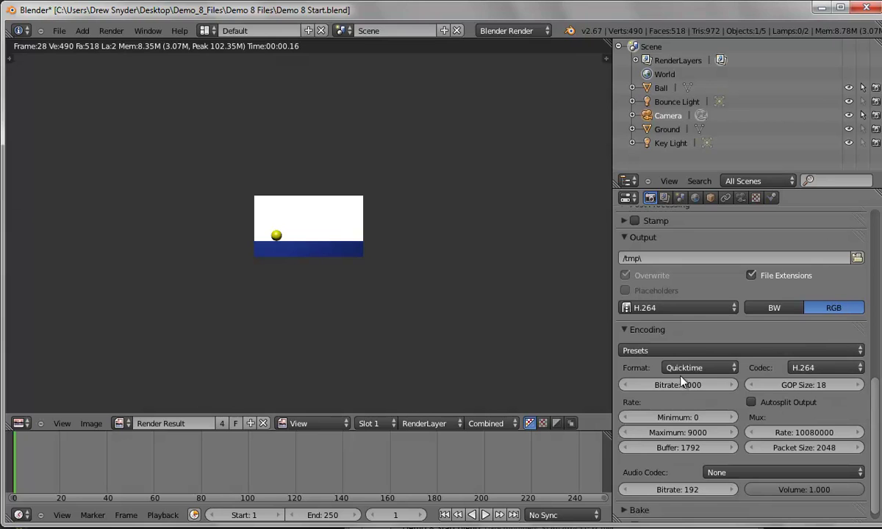
scroll(699, 337, up, 3)
scroll(706, 337, up, 8)
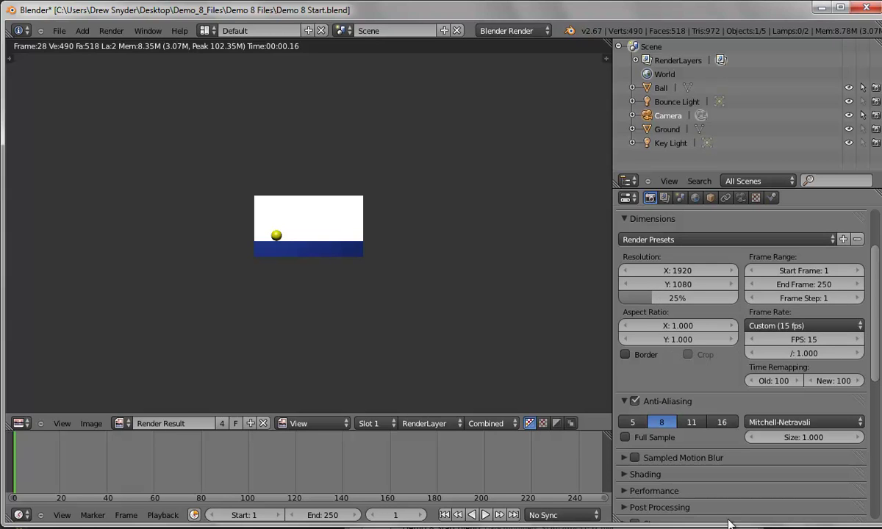
Set the output path to Desktop > Demo_8_Files > Demo 8 Files with file name Animation
scroll(721, 508, down, 8)
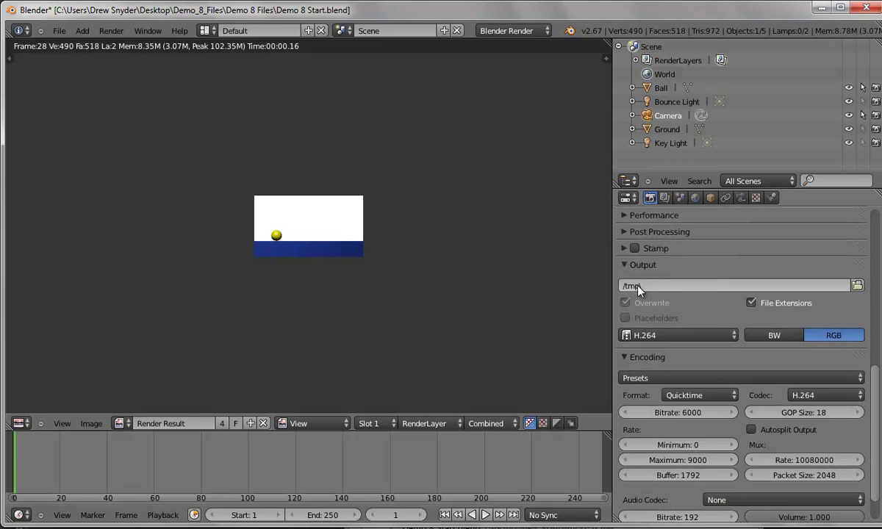
click(858, 285)
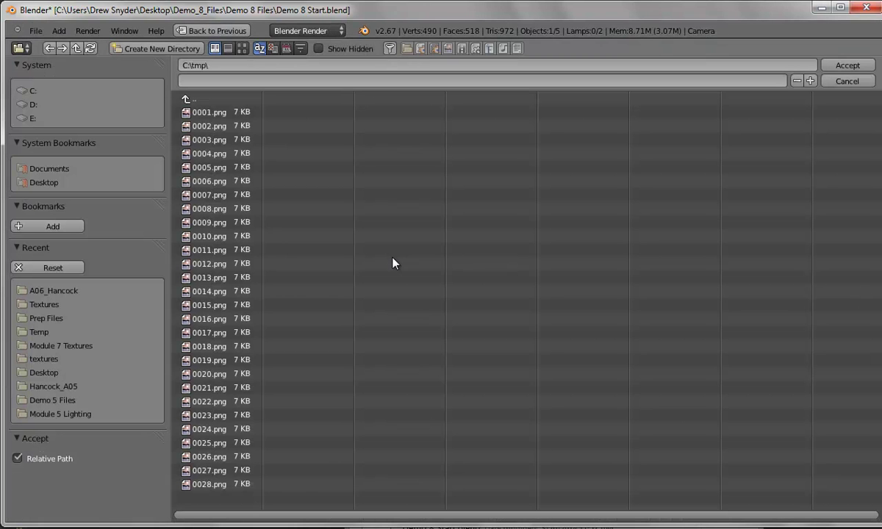
click(43, 183)
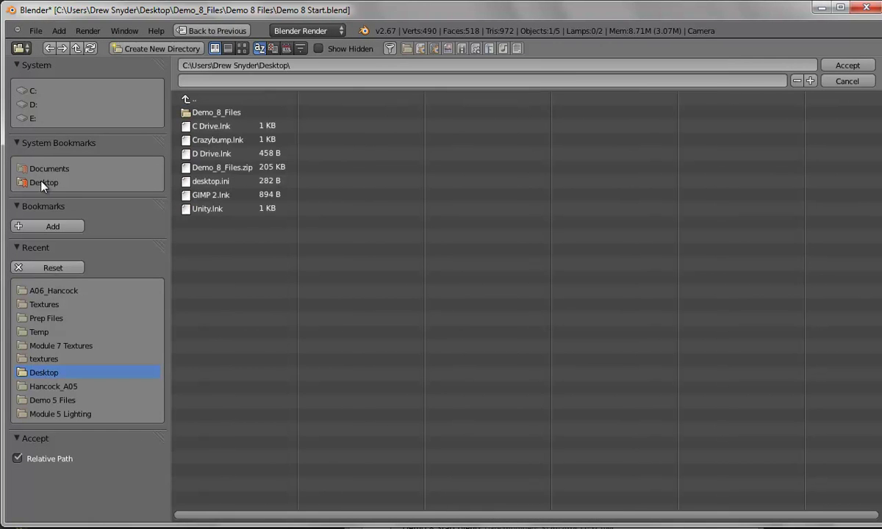
click(215, 112)
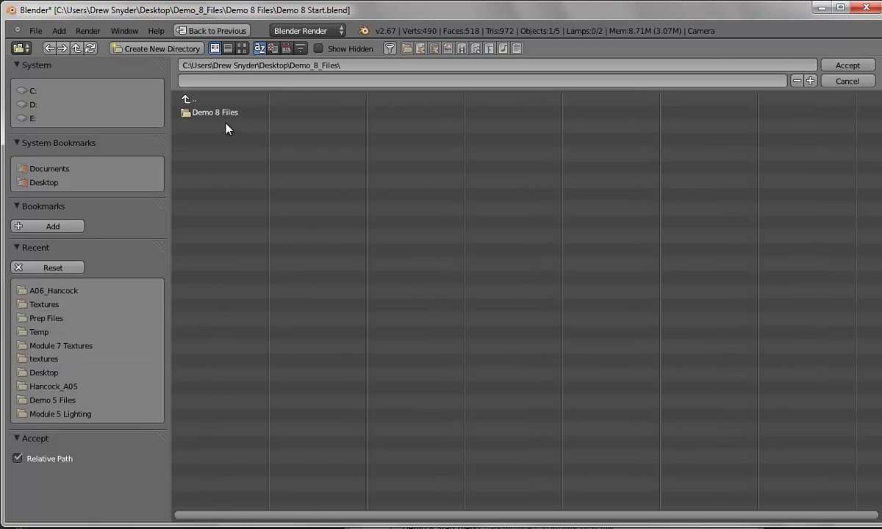
click(219, 113)
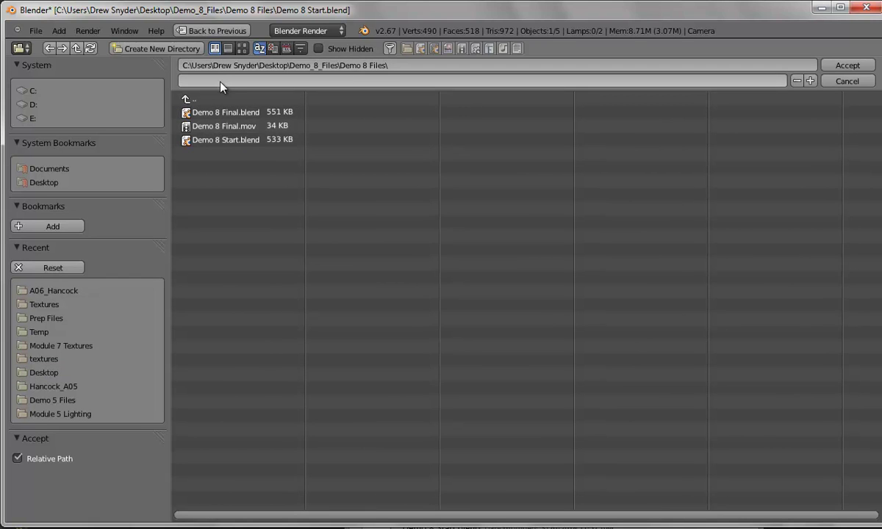
click(223, 80)
text(Animation)
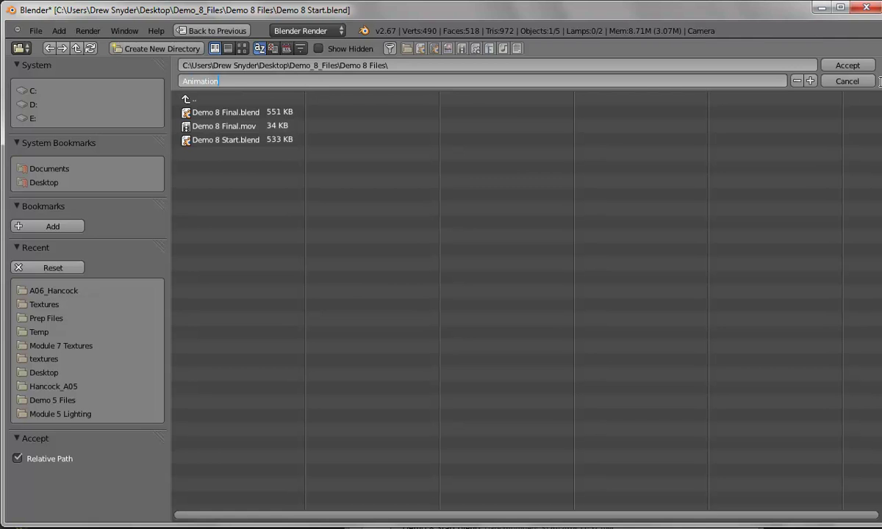
key(Return)
click(846, 66)
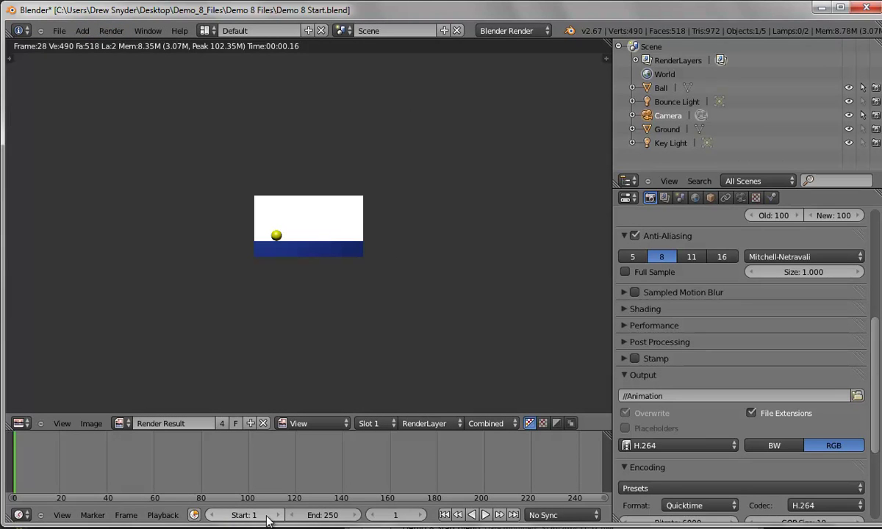
Set the timeline End frame to 100
drag(877, 352, 879, 269)
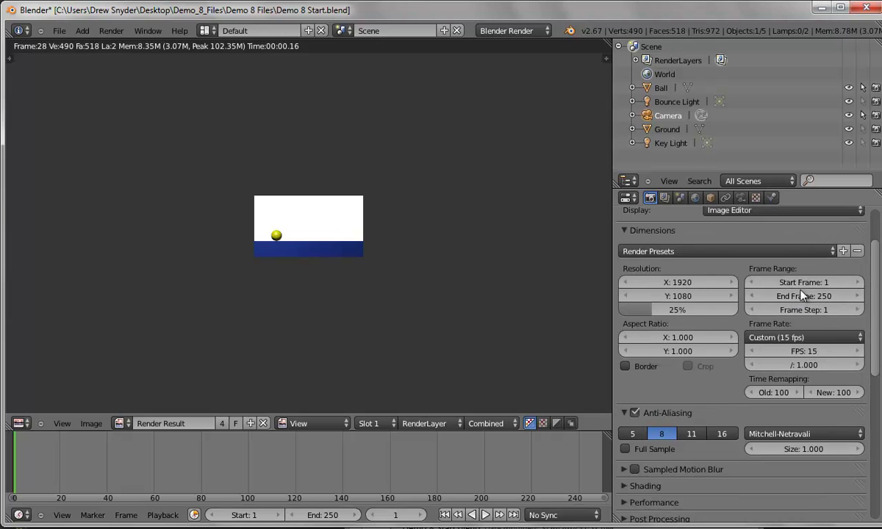
click(355, 516)
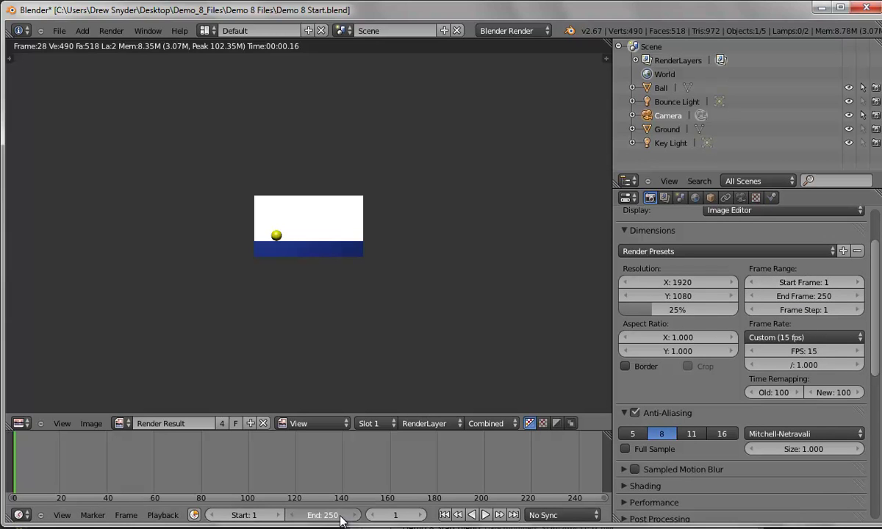
click(310, 515)
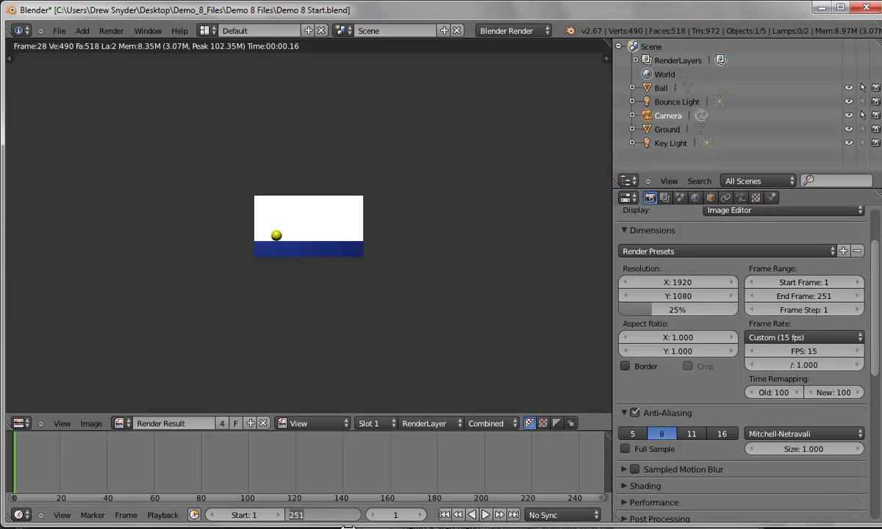
text(100)
key(Return)
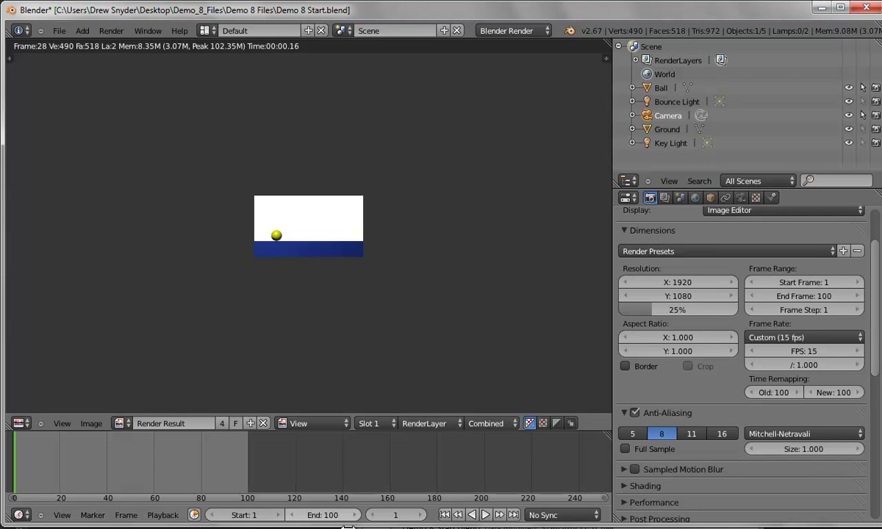
Render the animation to a QuickTime movie and switch to the project folder in Explorer
click(108, 30)
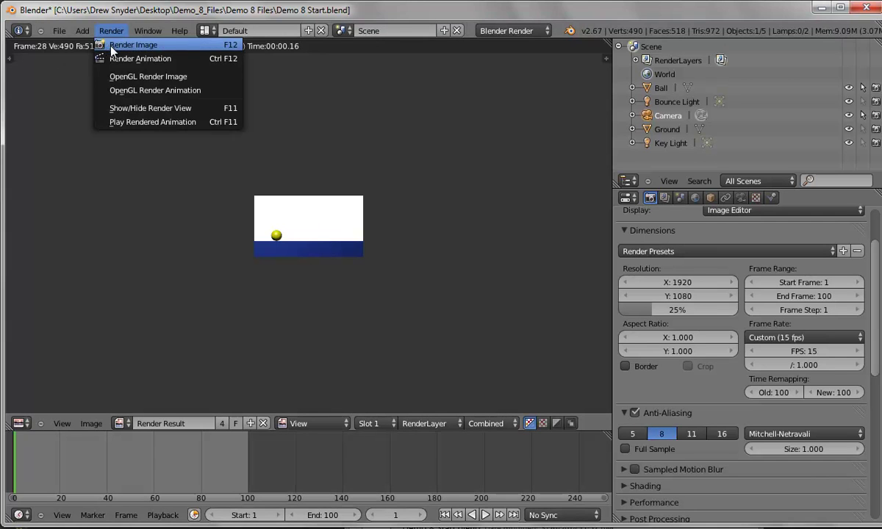
click(115, 59)
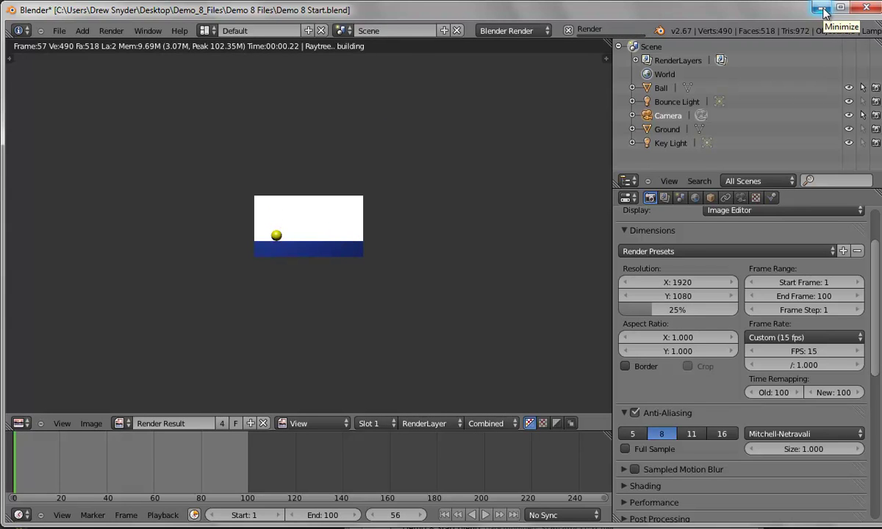
key(alt+Tab)
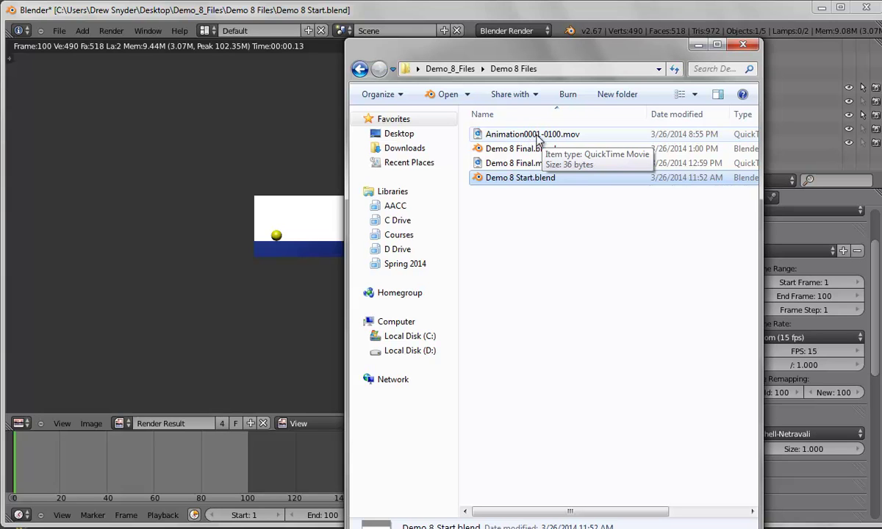
Play Animation0001-0100.mov in QuickTime and check its 480x270, 15 fps H.264 details
double_click(508, 135)
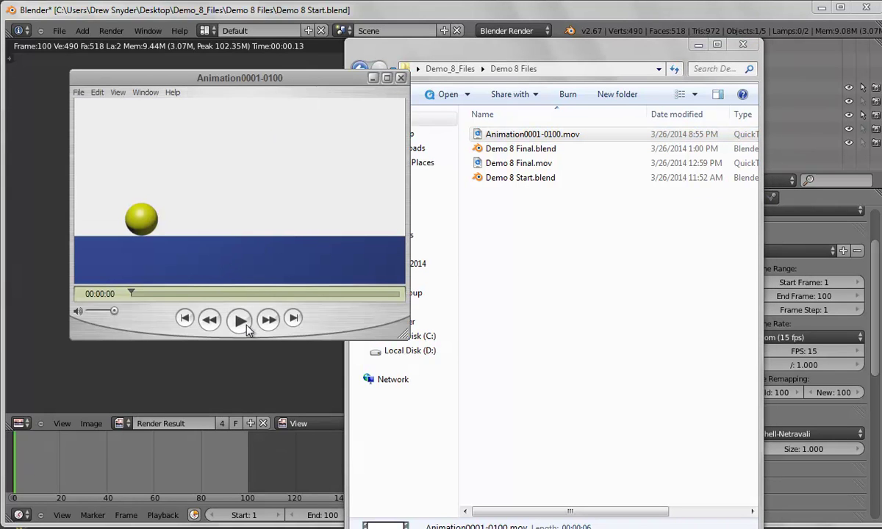
click(246, 324)
click(254, 171)
click(145, 92)
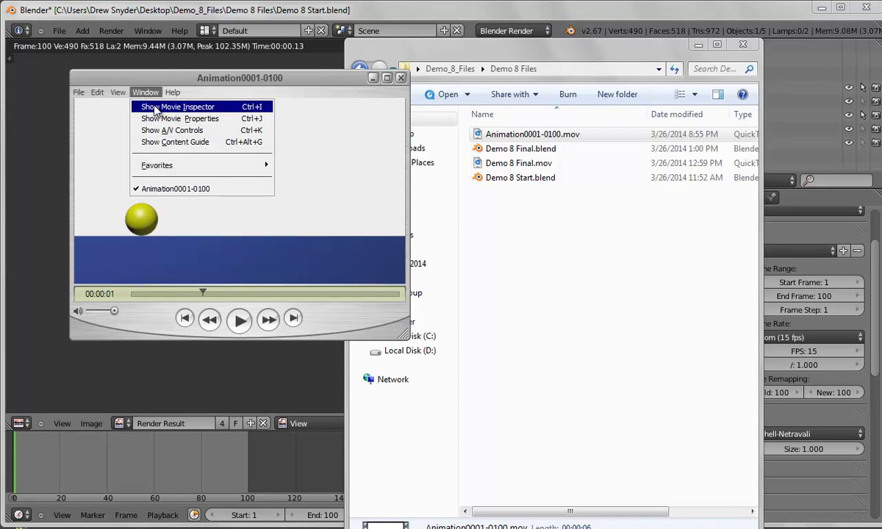
click(155, 108)
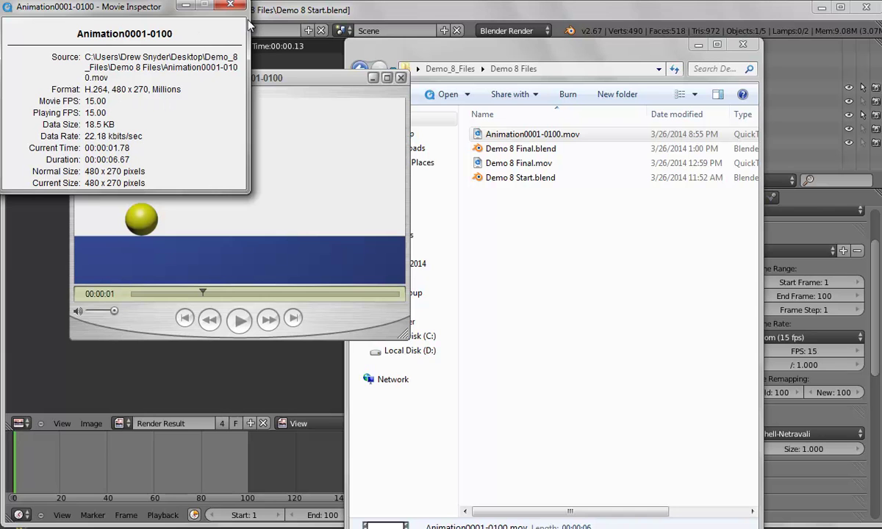
Close the Movie Inspector and player, and minimize Explorer to return to Blender
click(230, 5)
click(401, 79)
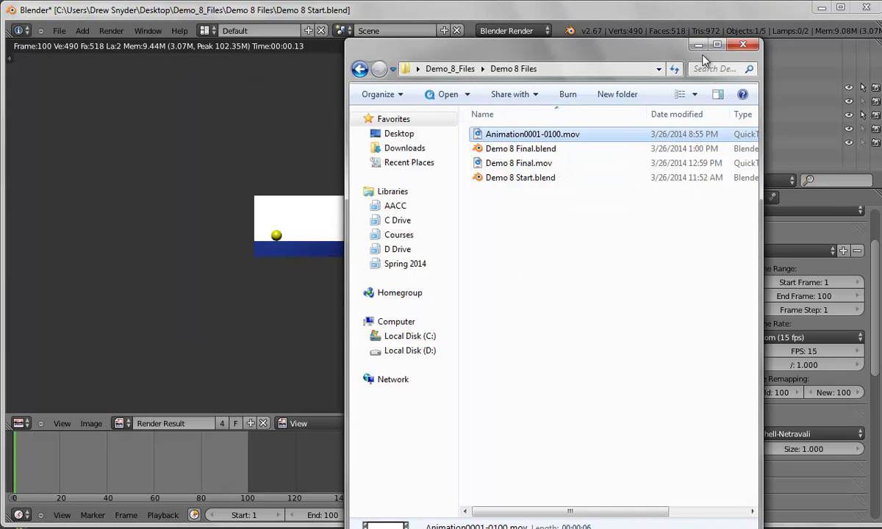
click(699, 46)
Leave the render result for the 3D camera view and select the Ball object
key(Escape)
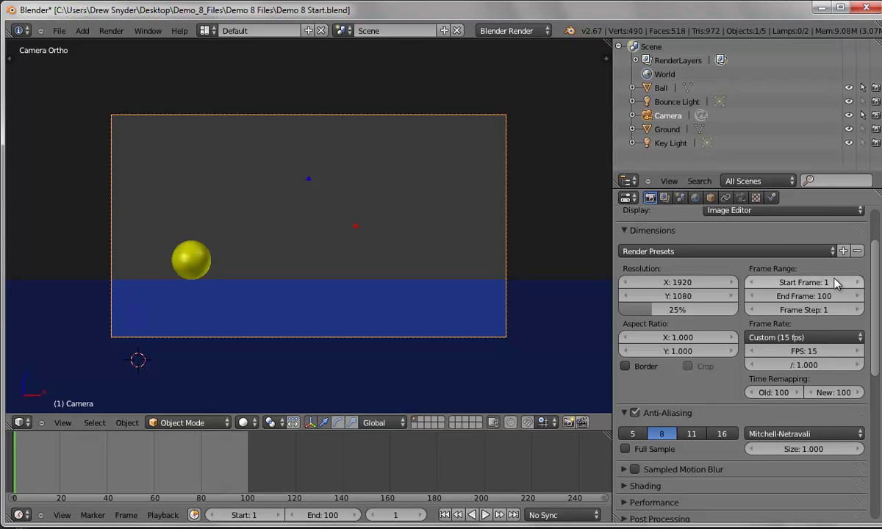
scroll(758, 294, down, 8)
scroll(881, 374, down, 2)
scroll(881, 373, up, 10)
scroll(880, 374, down, 3)
scroll(880, 374, up, 7)
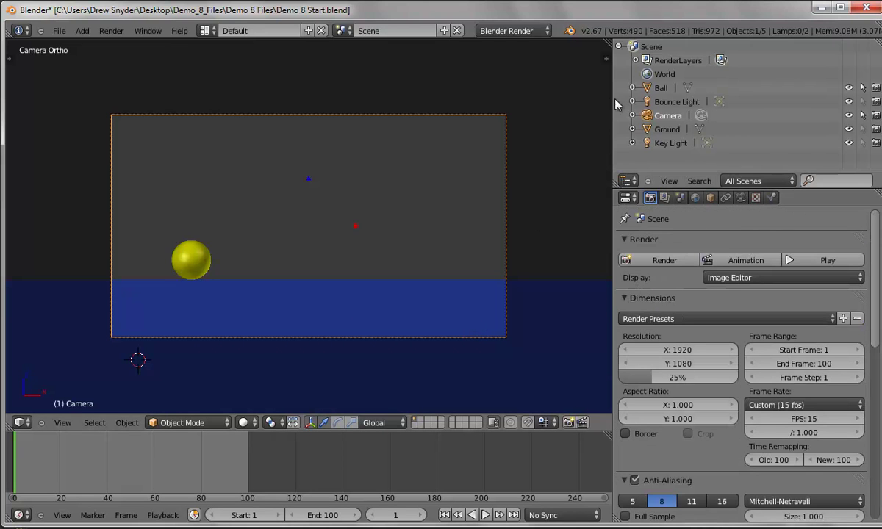
click(661, 88)
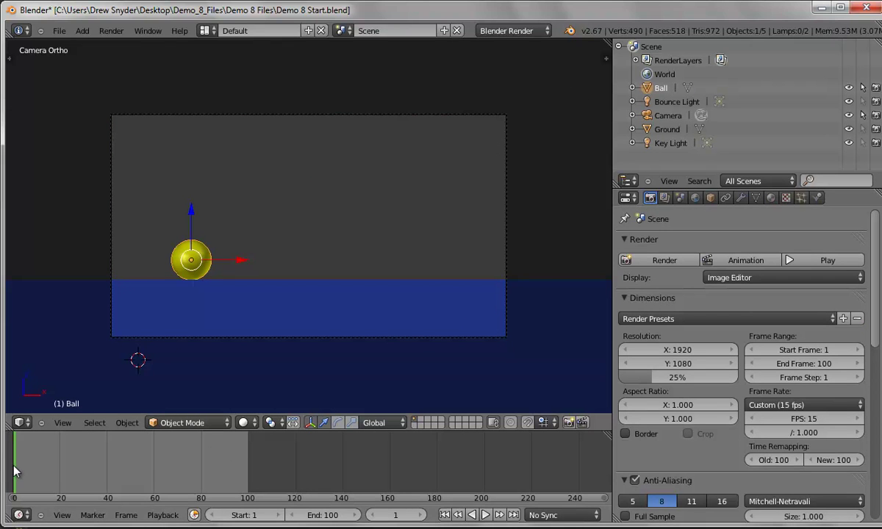
Scrub the timeline, then play the bounce and stop it at frame 77
drag(58, 468, 11, 471)
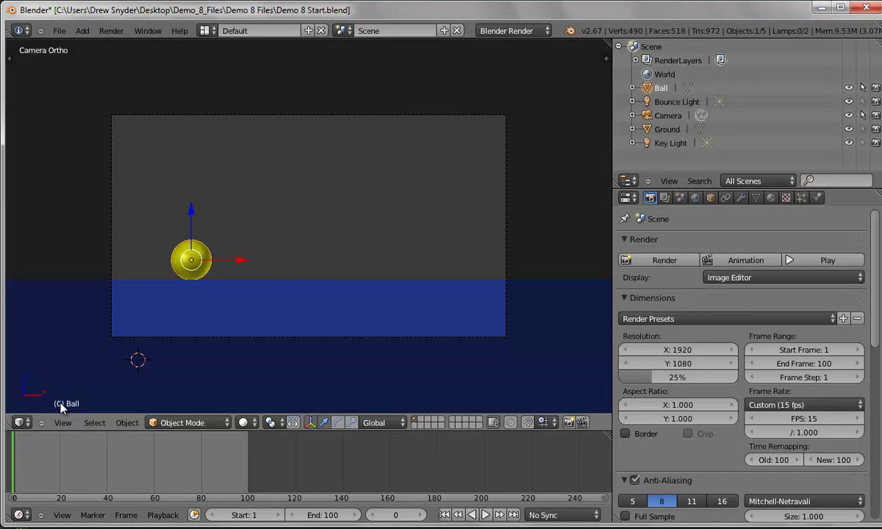
mouse_move(14, 468)
mouse_down()
mouse_move(243, 464)
mouse_move(11, 465)
mouse_up()
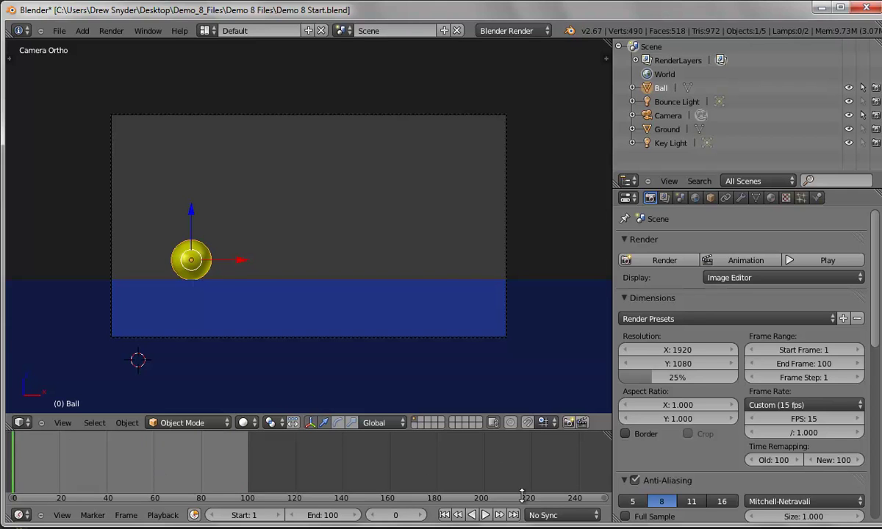
click(485, 515)
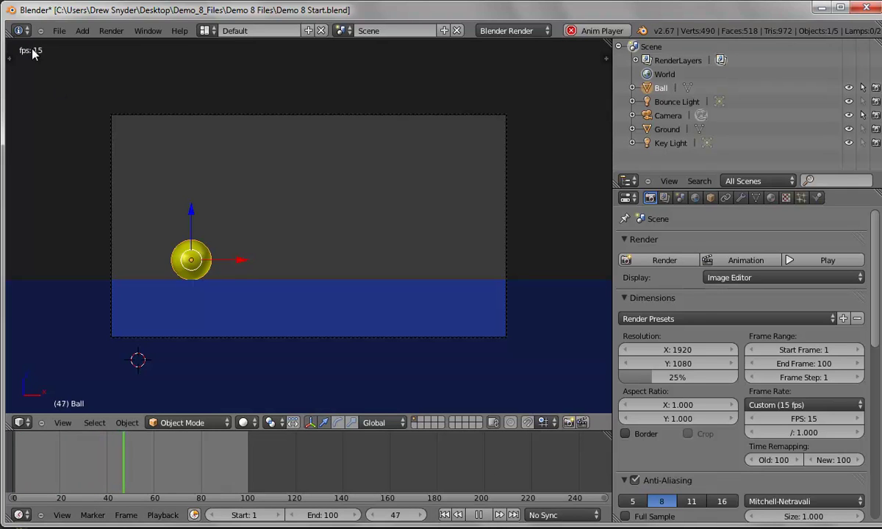
click(480, 515)
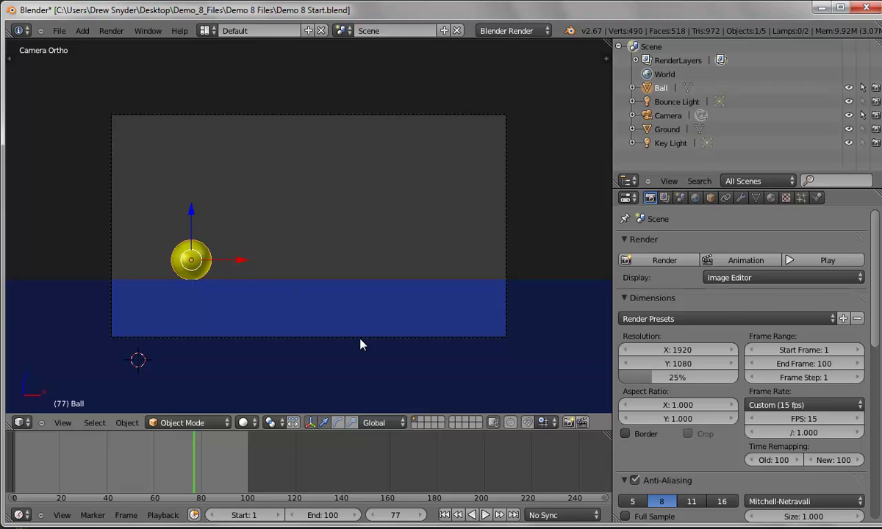
Set the Timeline sync mode to Frame Dropping and scrub the playhead back to frame 1
click(557, 514)
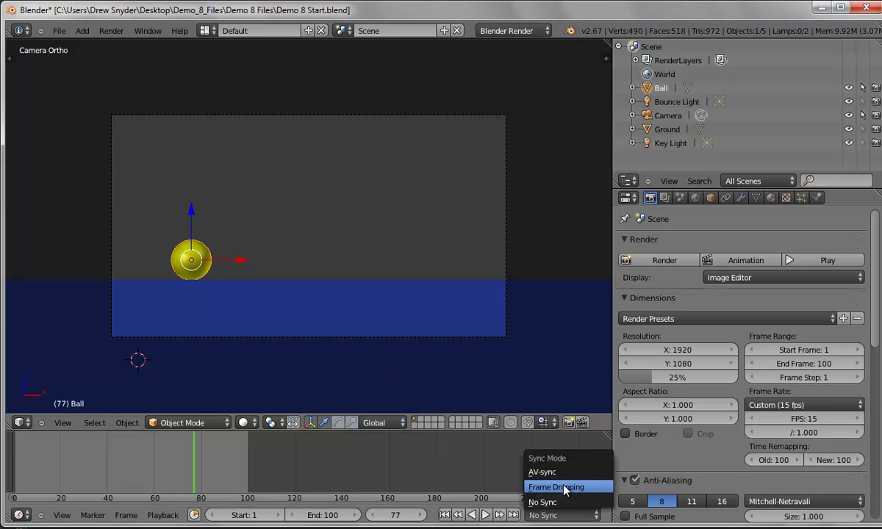
click(565, 488)
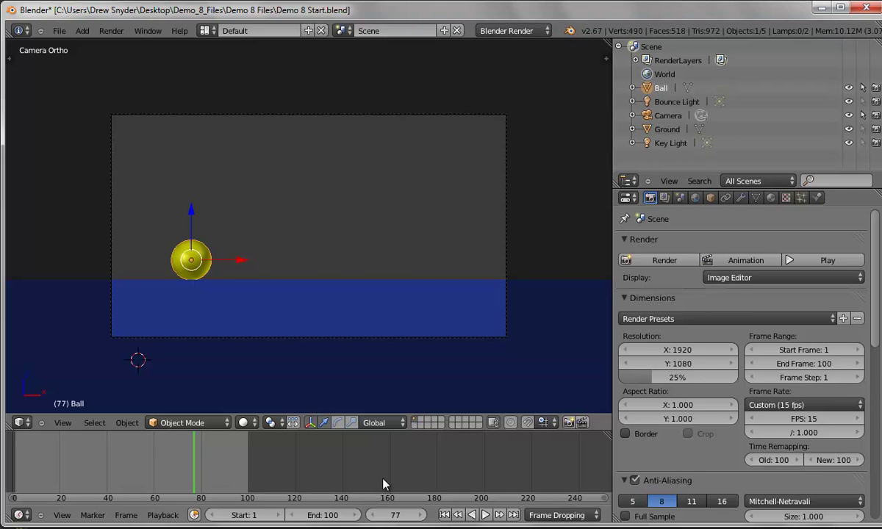
click(561, 516)
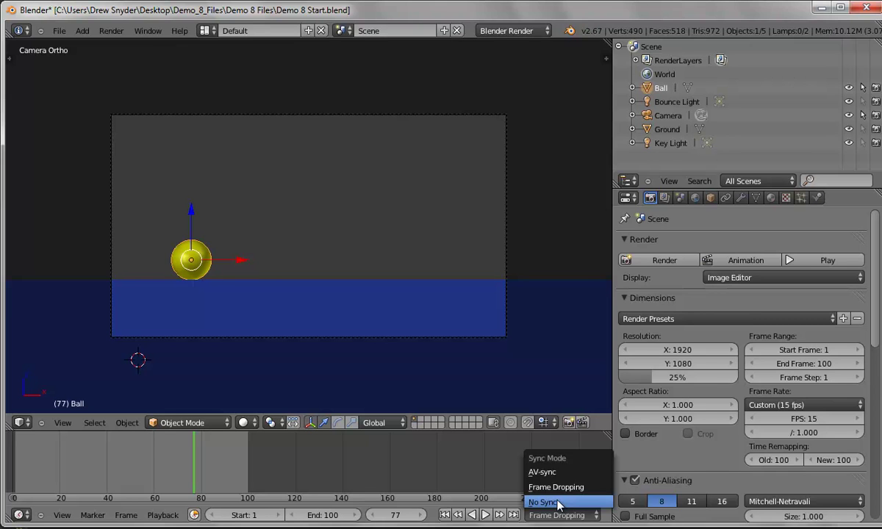
click(558, 488)
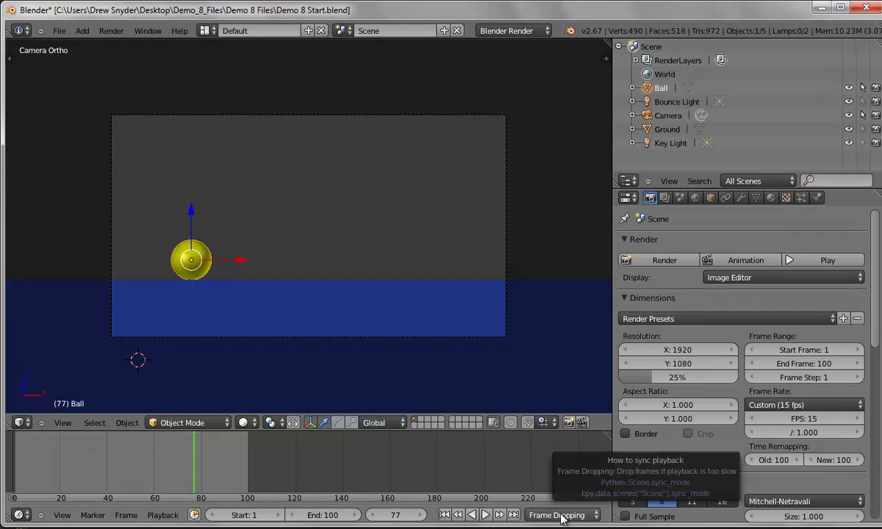
drag(195, 471, 16, 476)
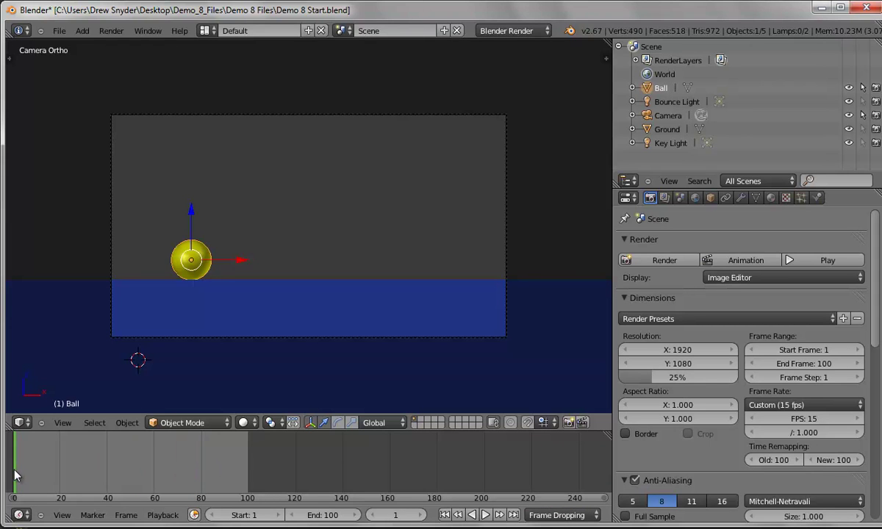
At frame 0, insert a Location keyframe on the Ball via Object > Animation > Insert Keyframe
drag(15, 476, 13, 475)
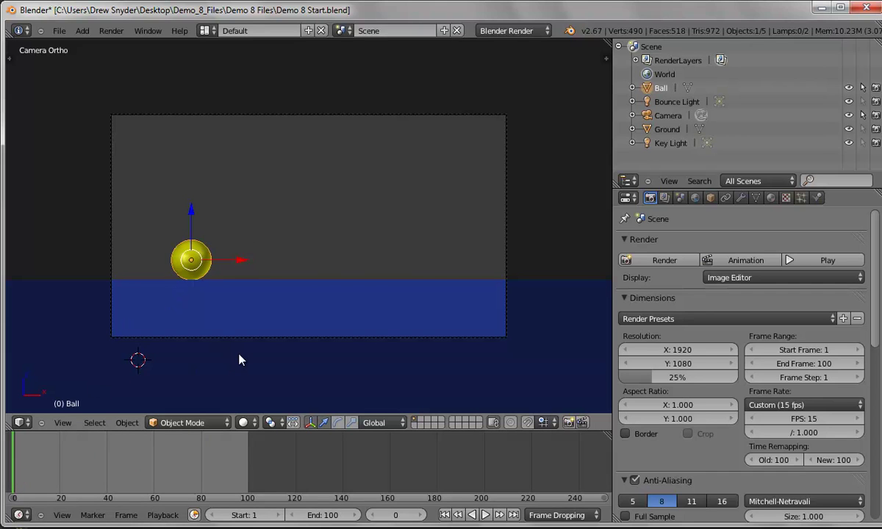
click(127, 425)
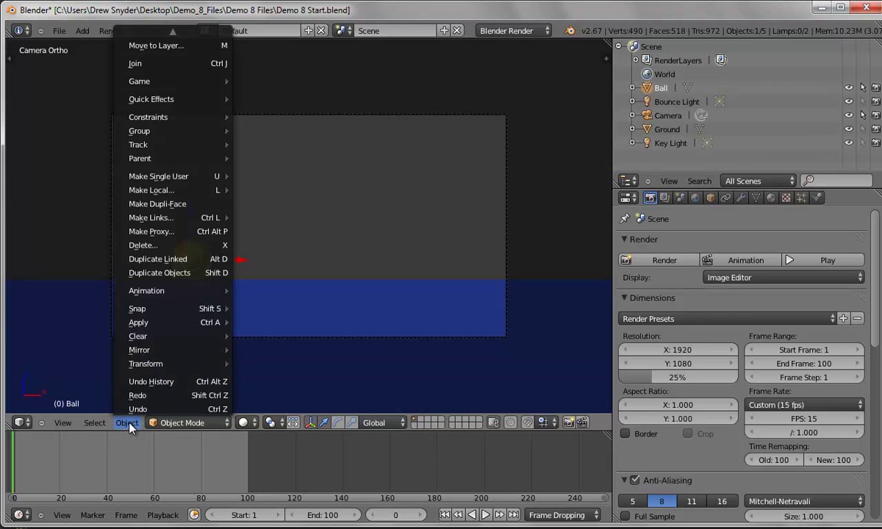
mouse_move(165, 292)
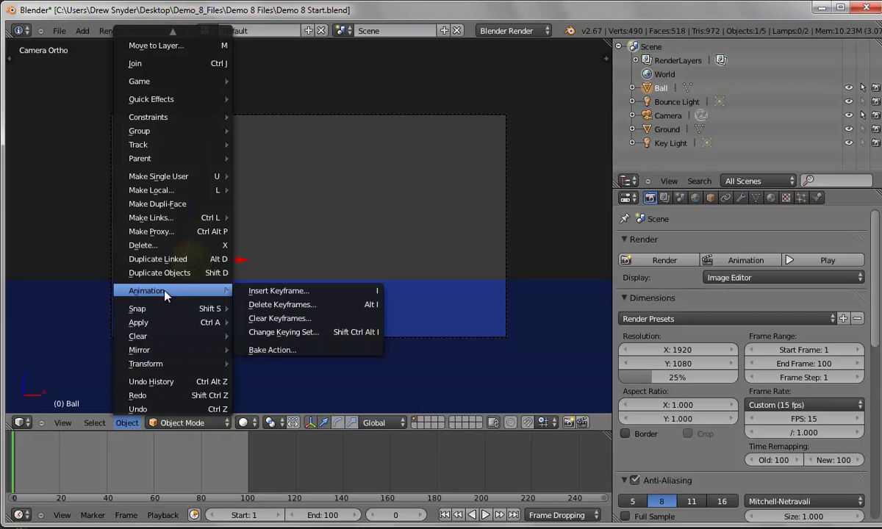
click(304, 293)
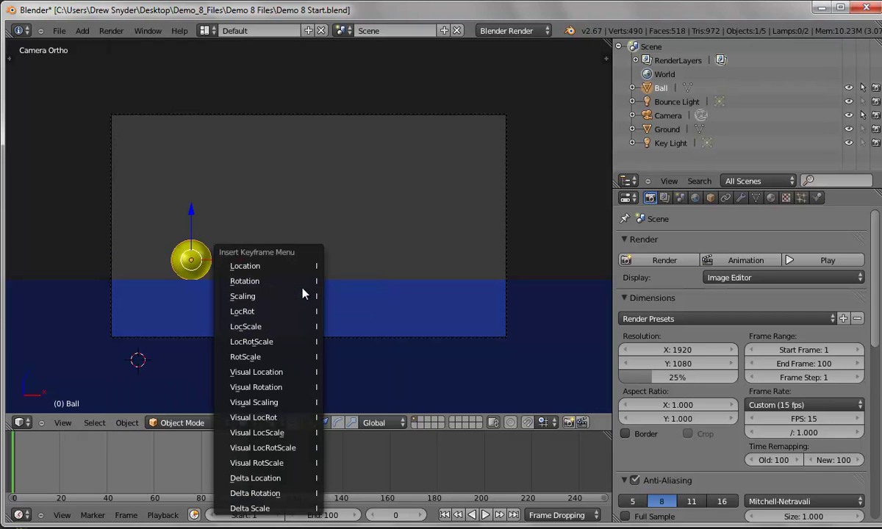
click(263, 268)
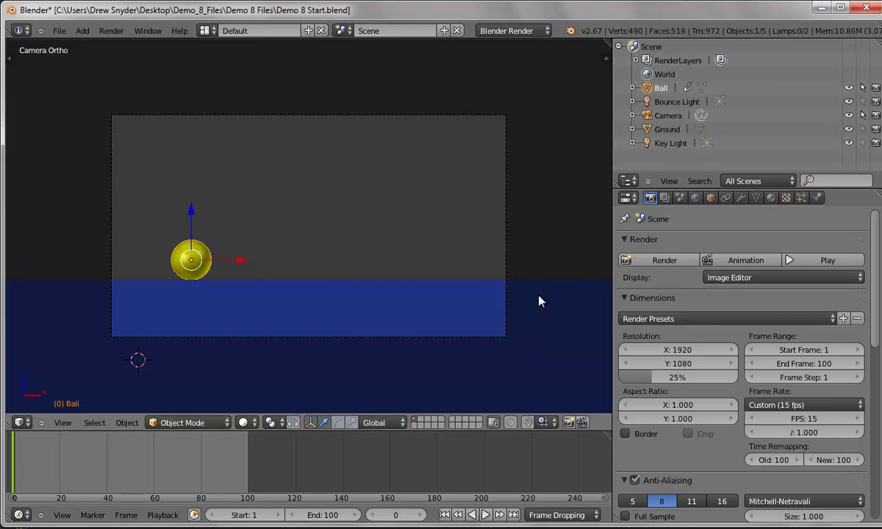
At frame 20, set the Ball's Location Z to 5 and insert a Location keyframe
key(n)
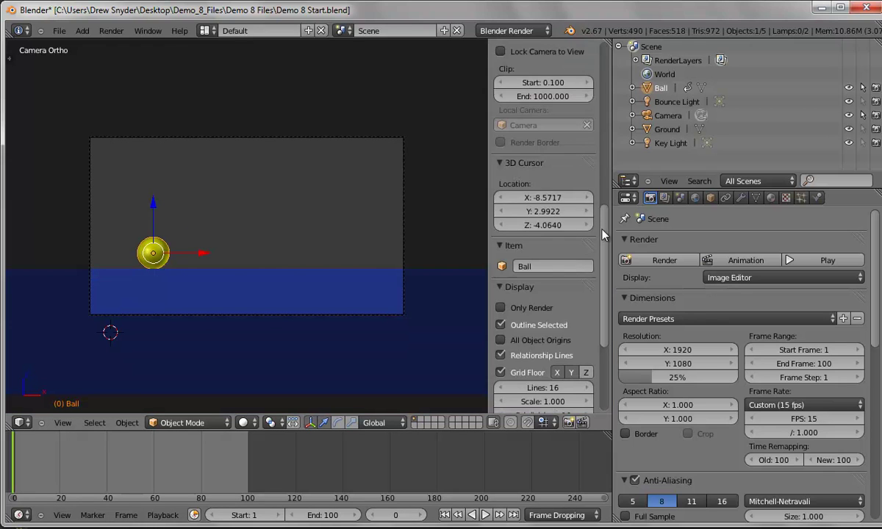
drag(603, 234, 596, 55)
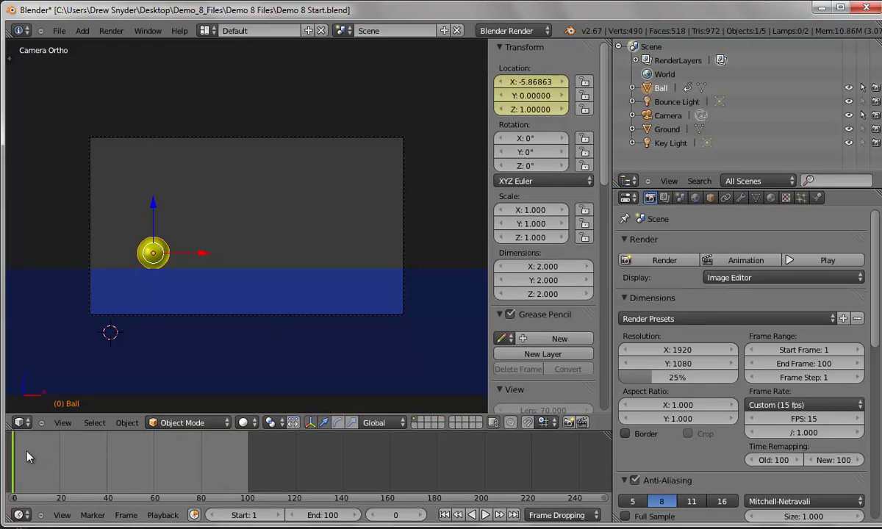
drag(15, 473, 62, 472)
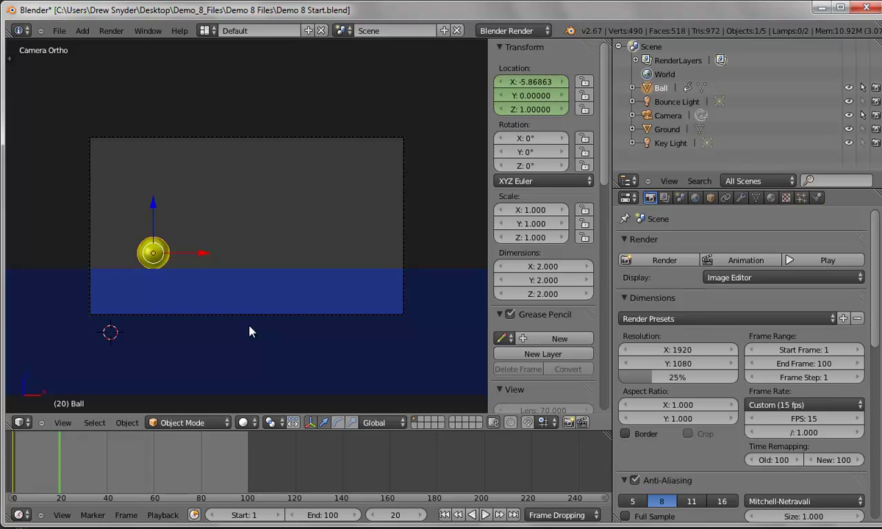
drag(153, 208, 152, 135)
click(545, 110)
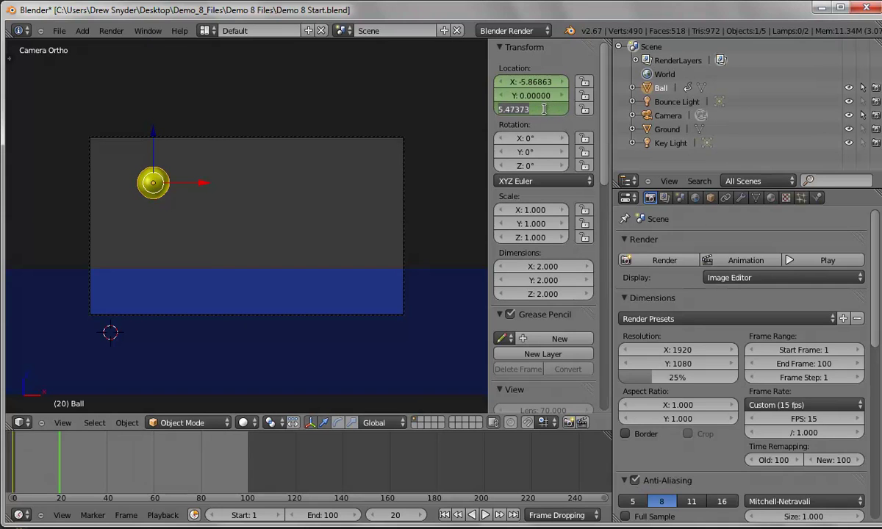
text(5)
key(Return)
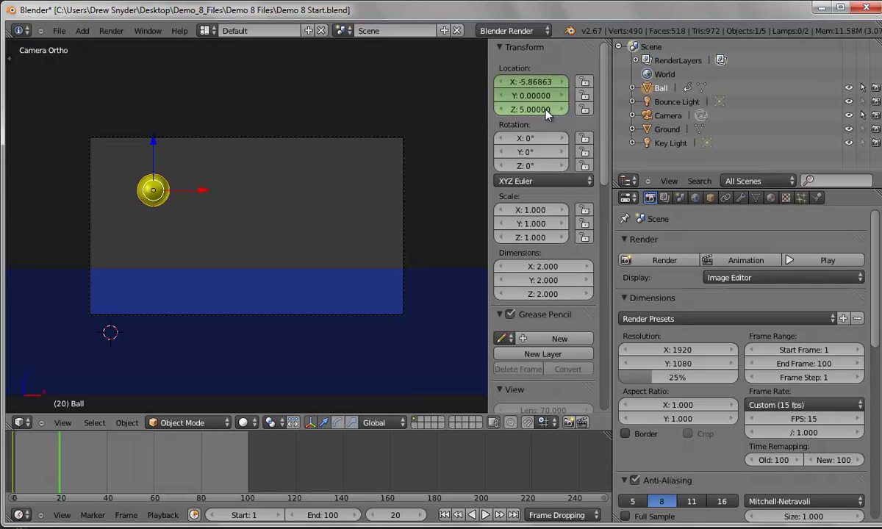
click(126, 422)
mouse_move(147, 291)
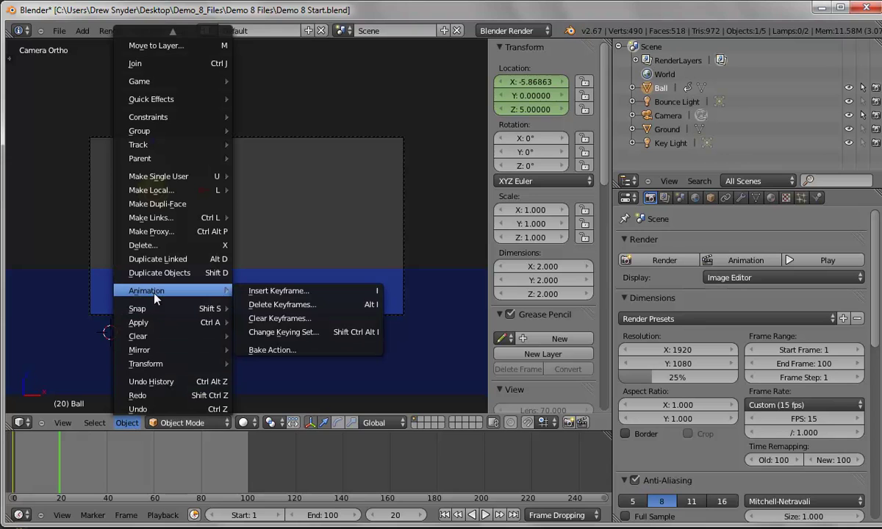
click(349, 294)
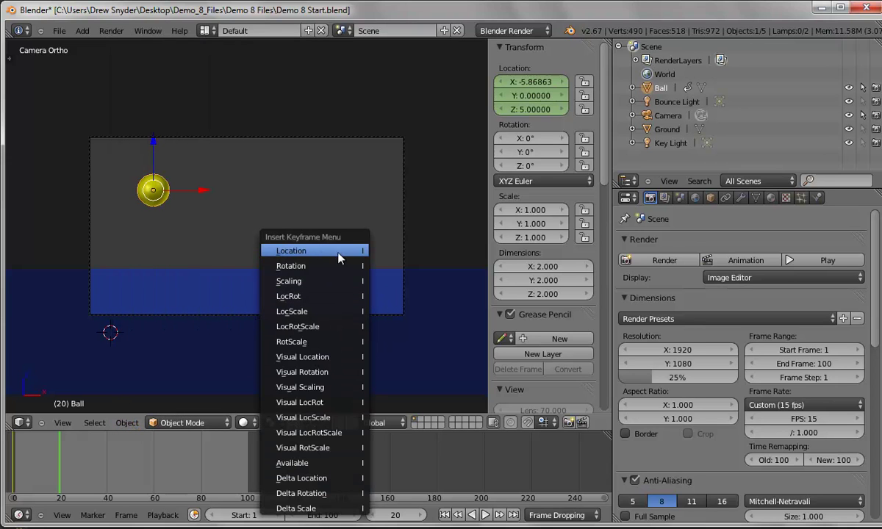
click(294, 254)
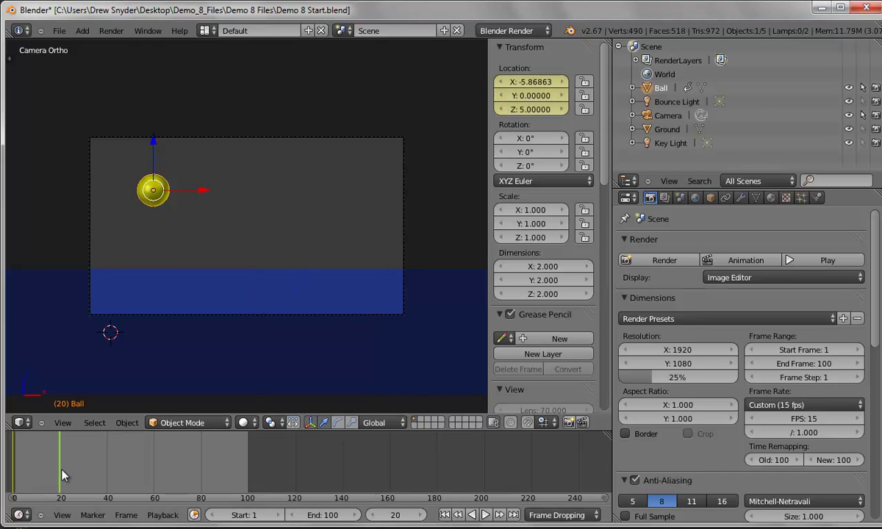
At frame 40, set Location Z back to 1 and insert another Location keyframe
drag(61, 476, 107, 473)
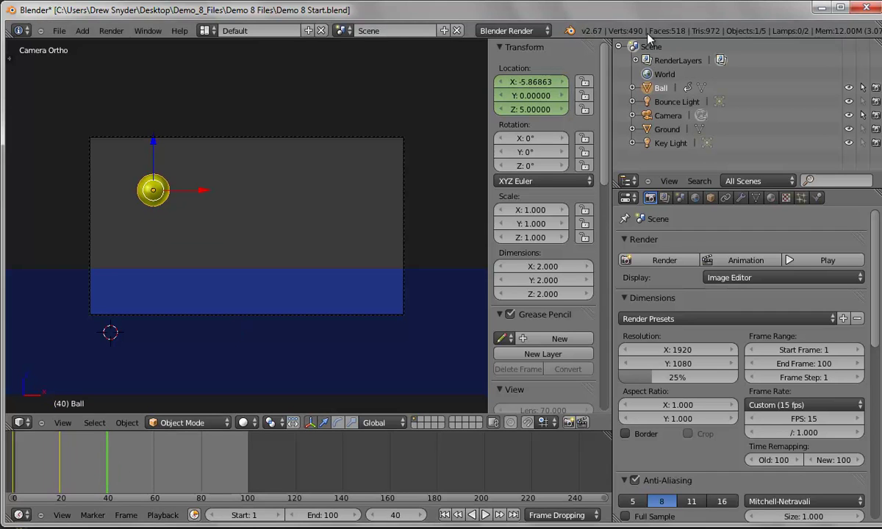
click(540, 111)
text(1)
key(Return)
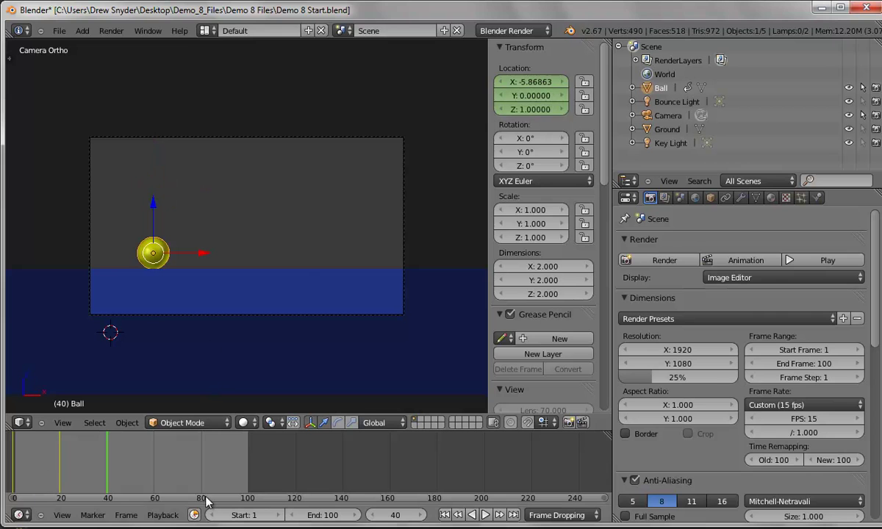
click(127, 425)
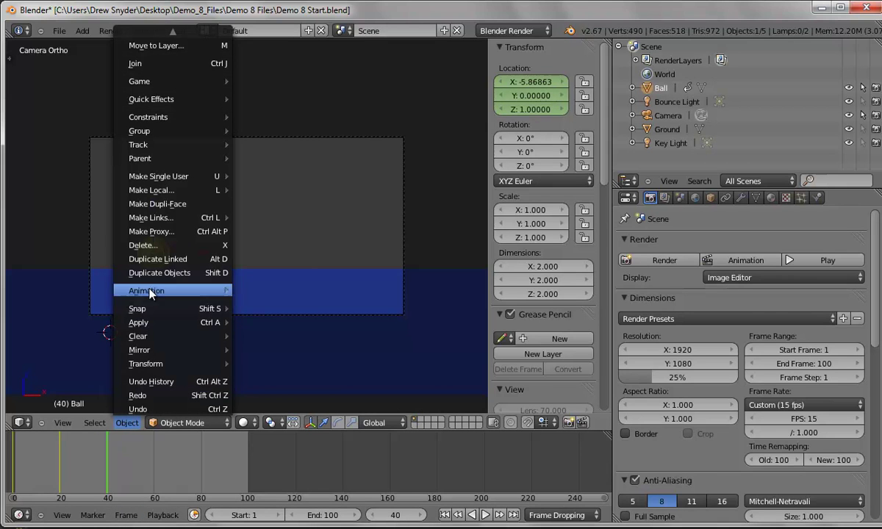
mouse_move(177, 291)
click(352, 287)
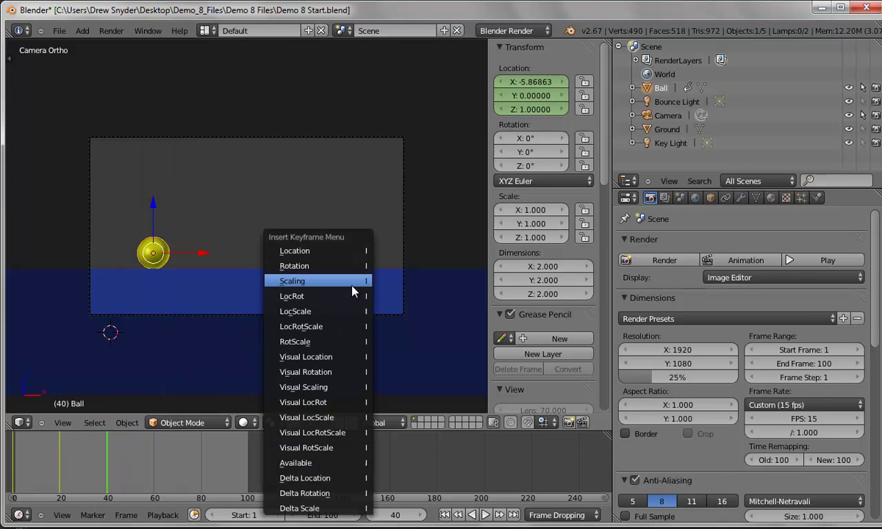
click(340, 259)
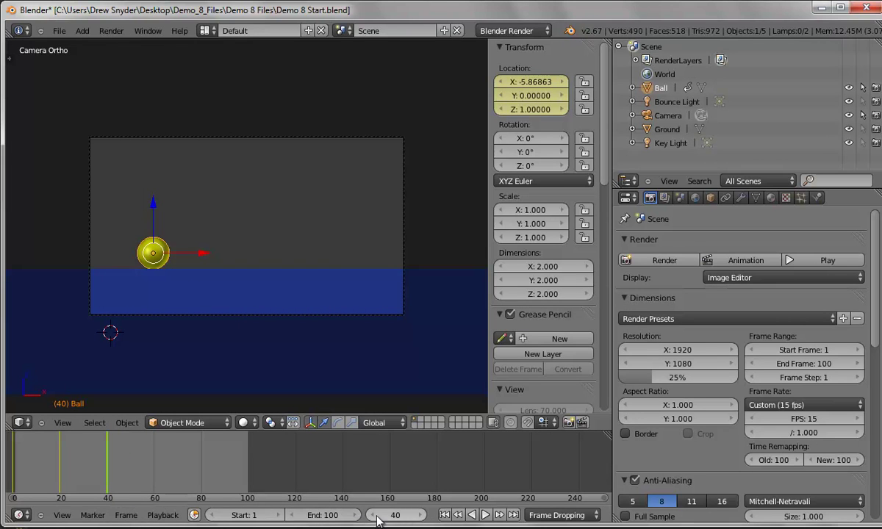
Change the Timeline End frame from 100 to 40, then play and stop the bounce
click(322, 516)
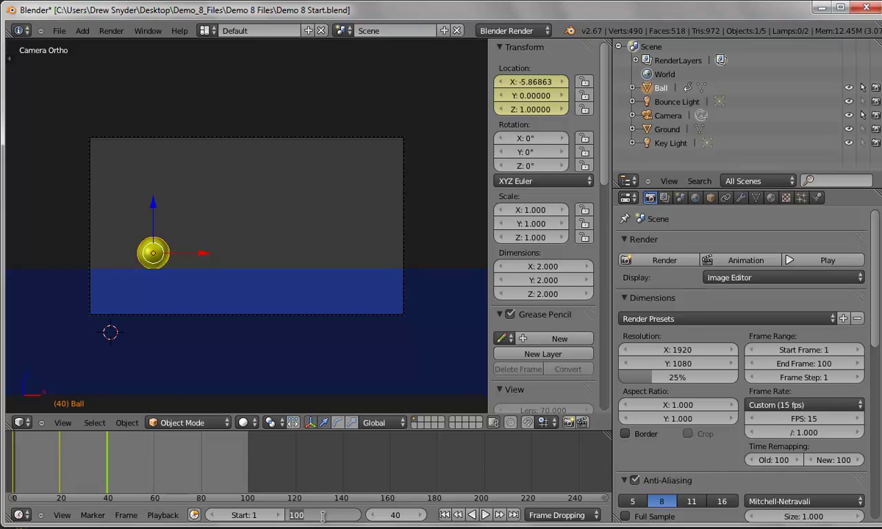
text(40)
key(Return)
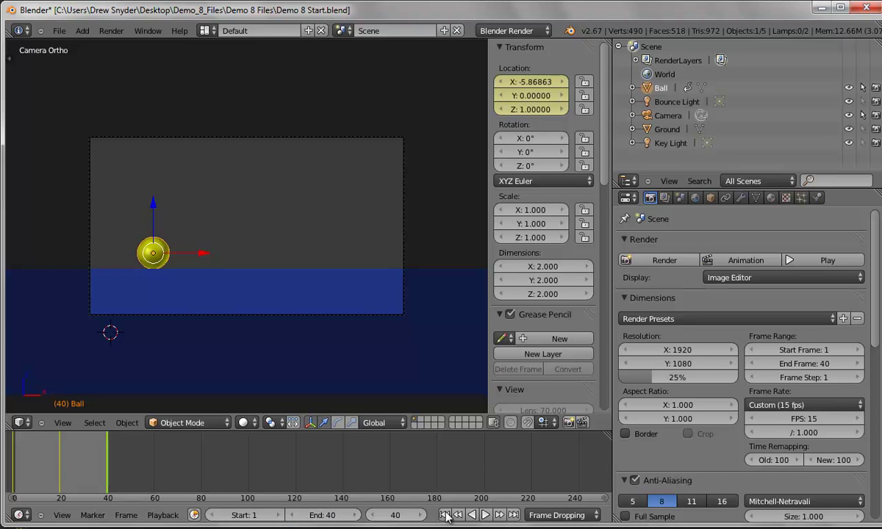
click(485, 516)
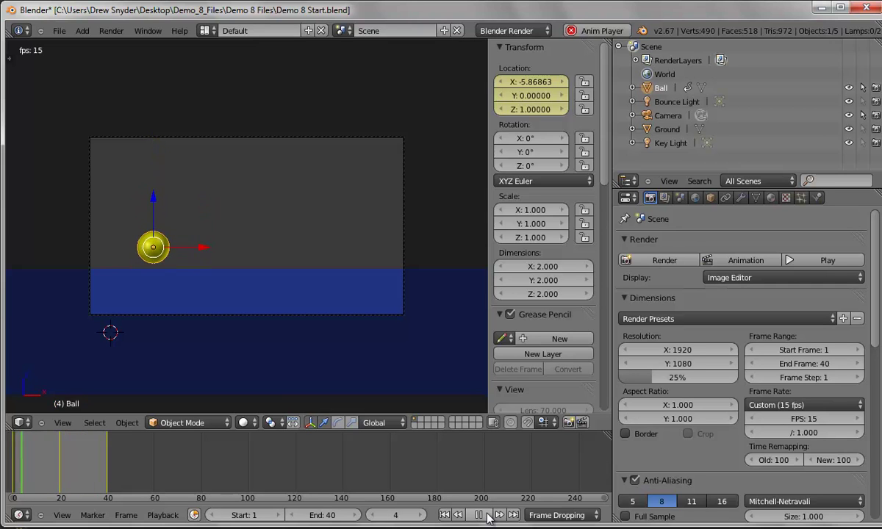
click(479, 516)
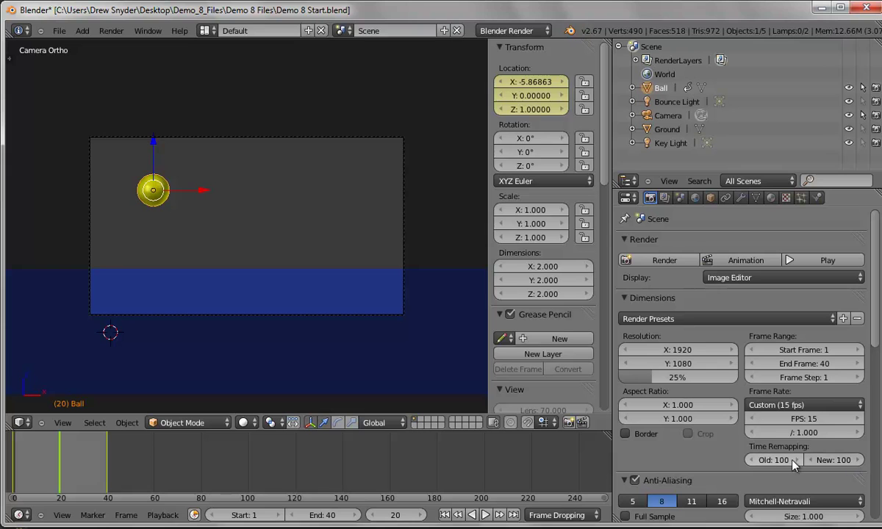
click(840, 461)
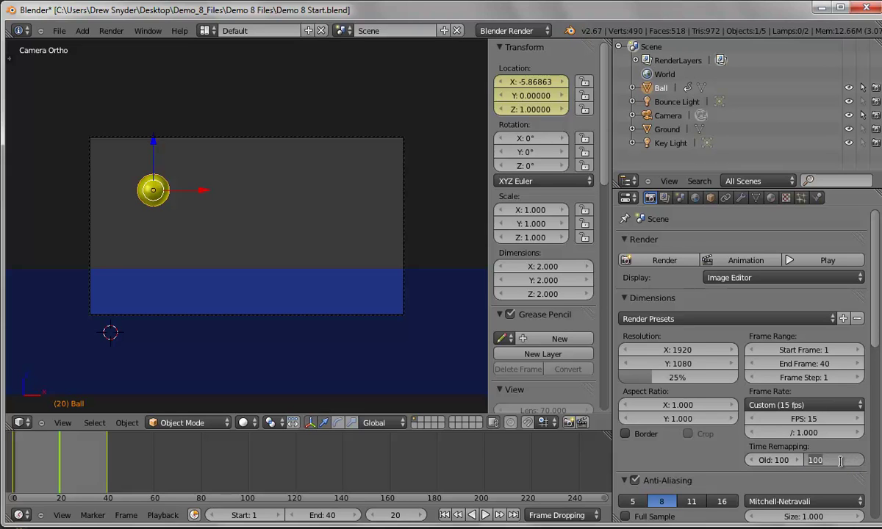
text(50)
key(Return)
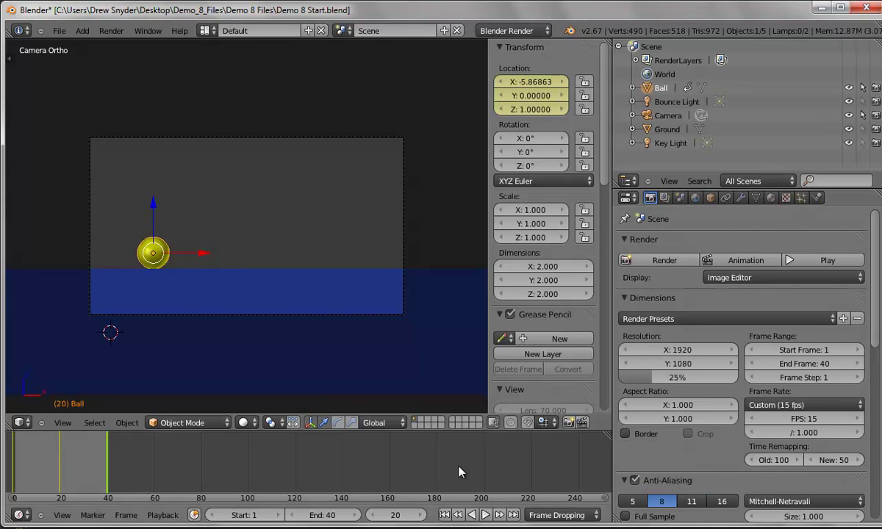
click(486, 515)
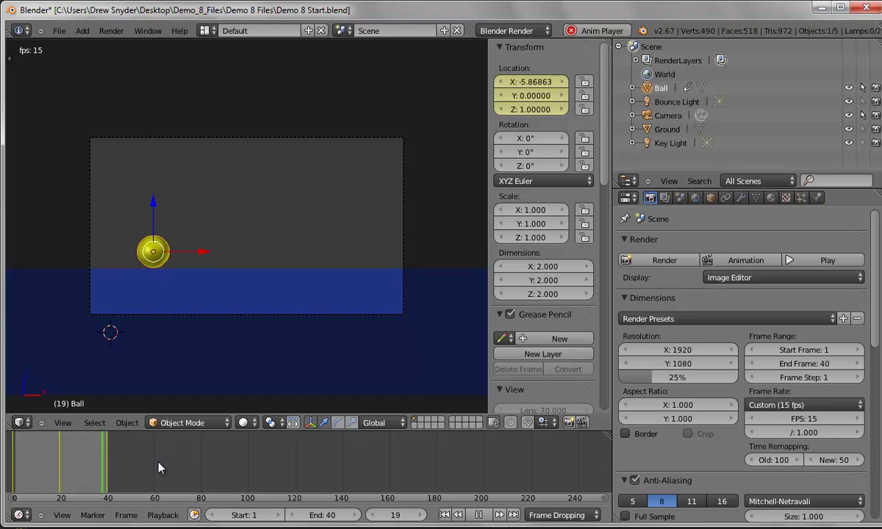
click(480, 516)
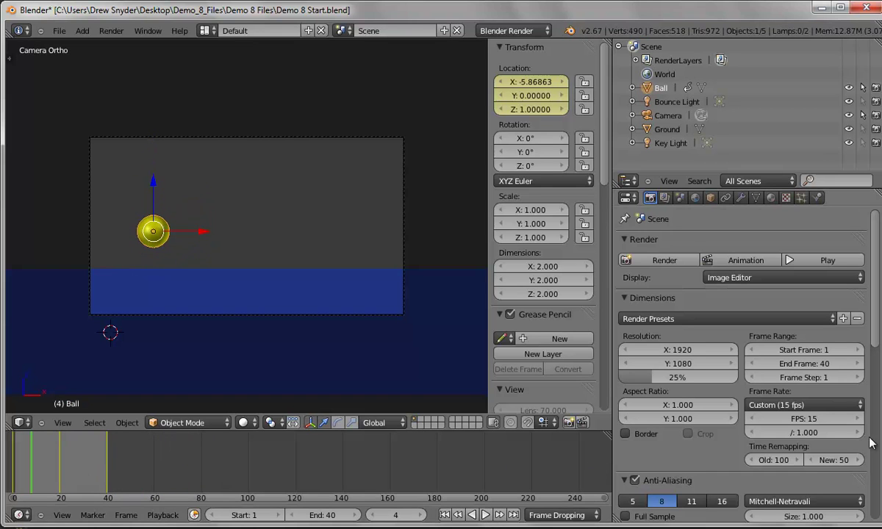
click(840, 462)
text(100)
key(Return)
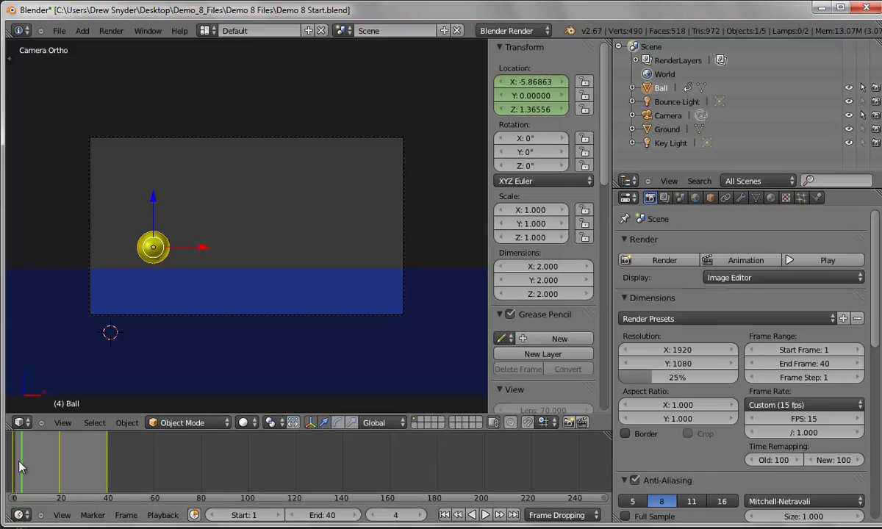
Jump to the start frame, enlarge the Outliner area, and hide the viewport sidebar
click(459, 516)
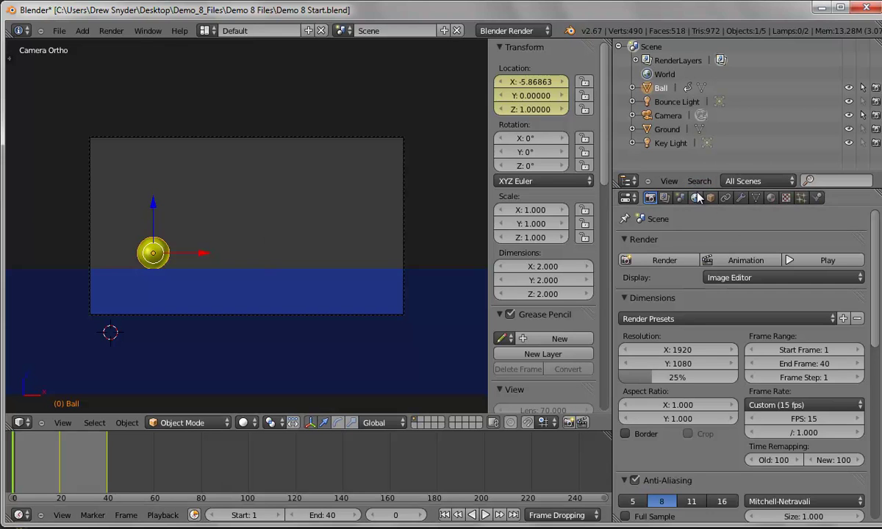
drag(656, 174, 657, 287)
drag(616, 266, 450, 279)
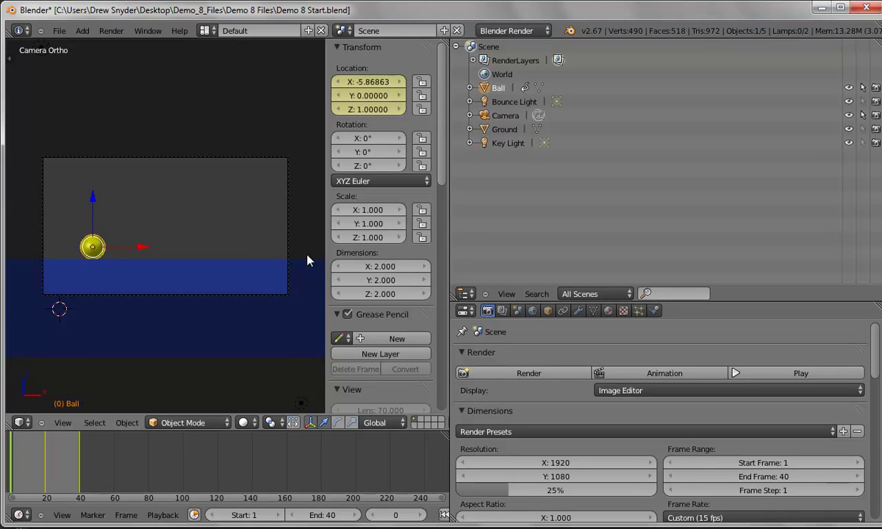
key(n)
Switch the Outliner to the Graph Editor and resize it with a narrower channel list
click(465, 294)
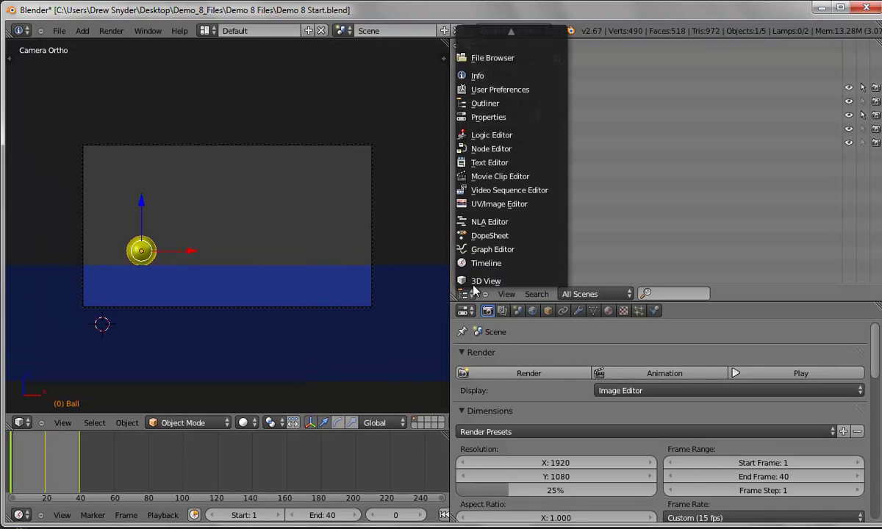
click(494, 250)
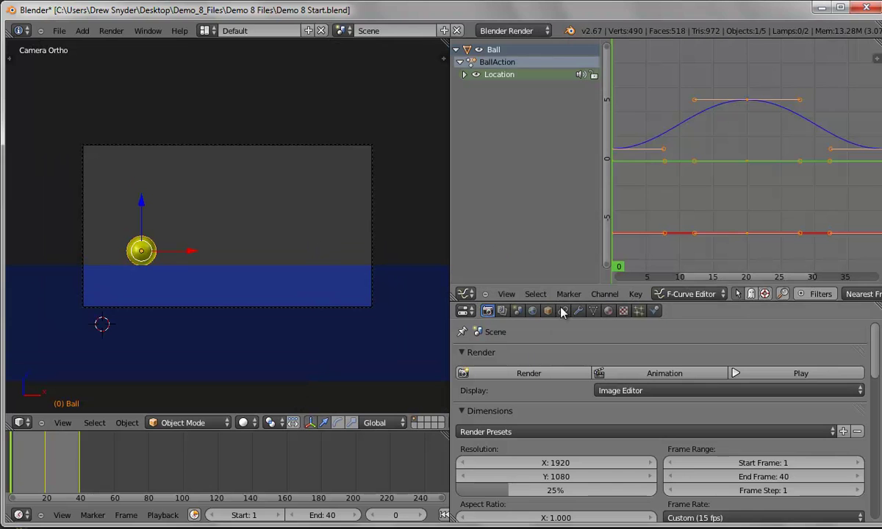
drag(555, 303, 553, 388)
drag(448, 245, 370, 245)
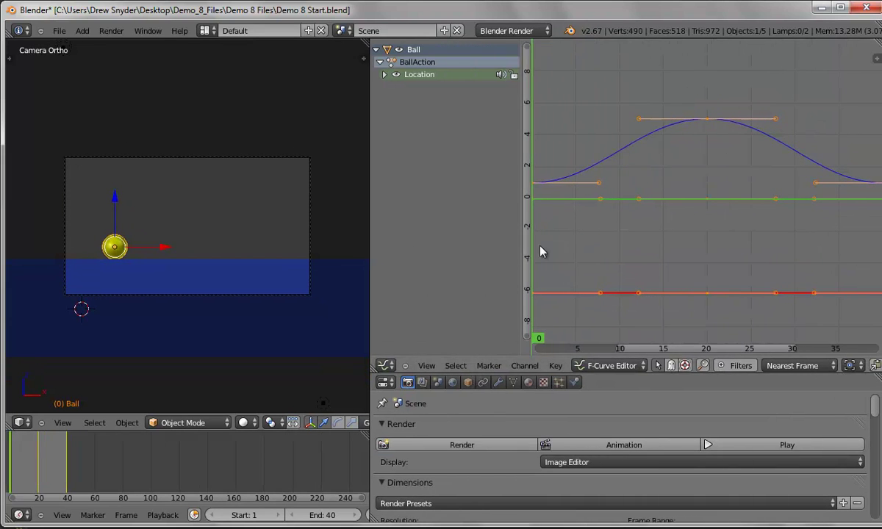
drag(520, 255, 487, 255)
Expand the Ball's Location channels, hide X and Y Location, and select Z Location
click(385, 76)
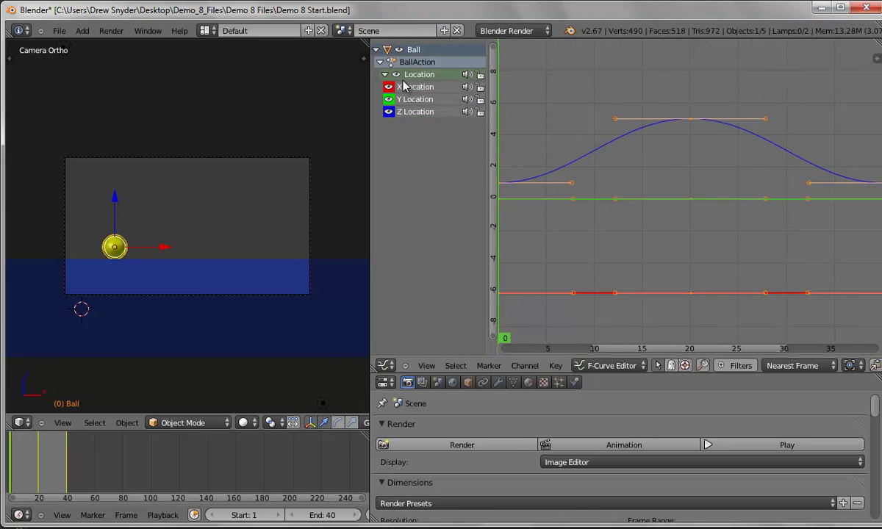
click(415, 100)
click(415, 101)
click(416, 111)
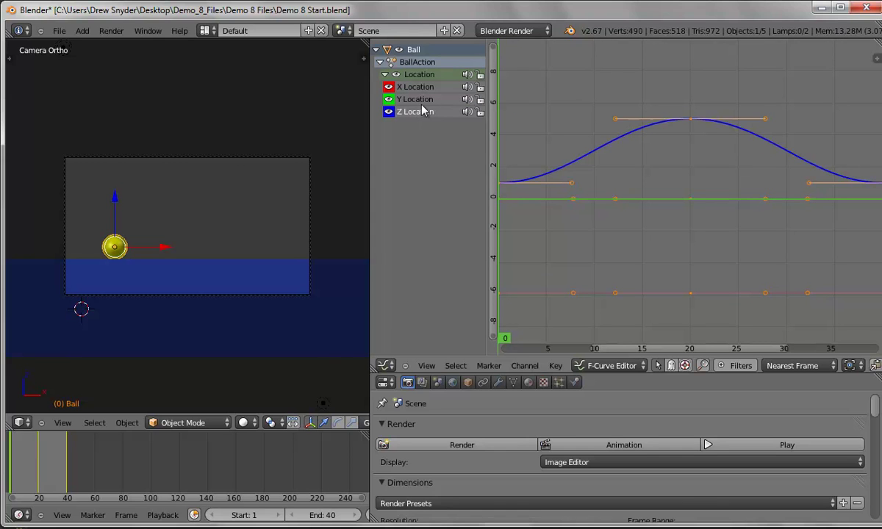
click(424, 100)
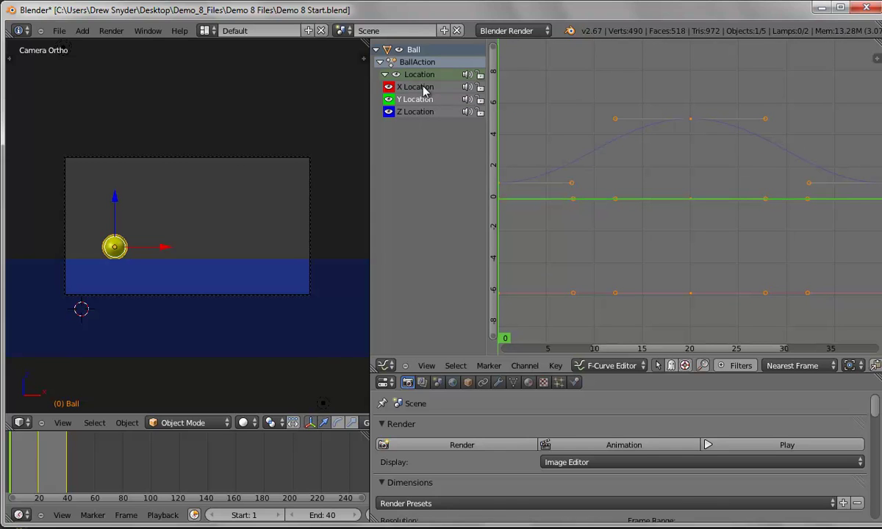
click(424, 88)
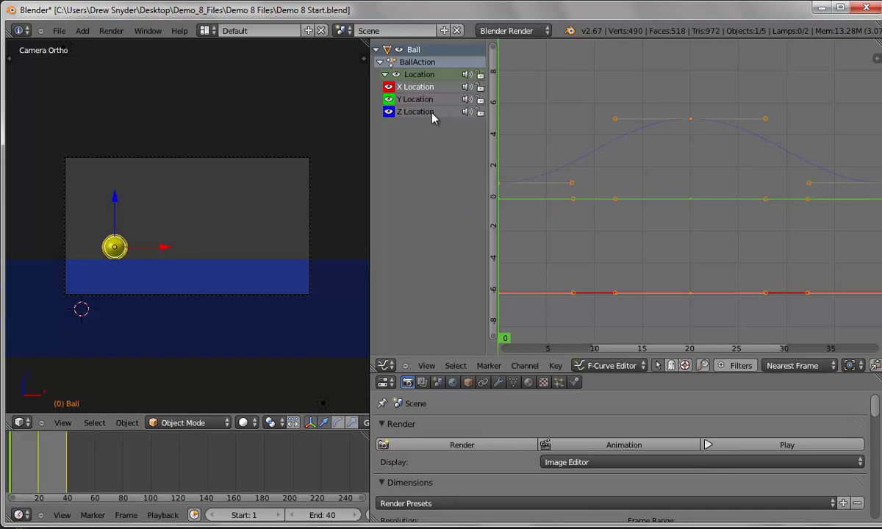
click(389, 86)
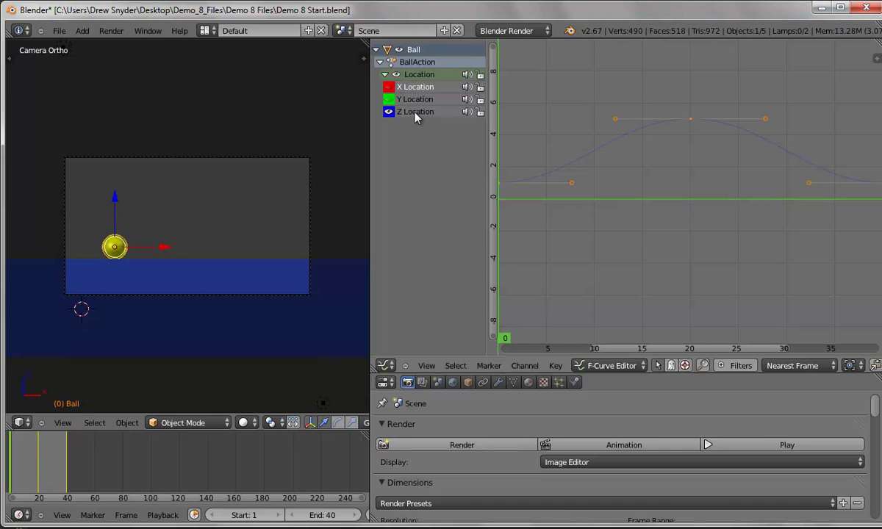
click(415, 114)
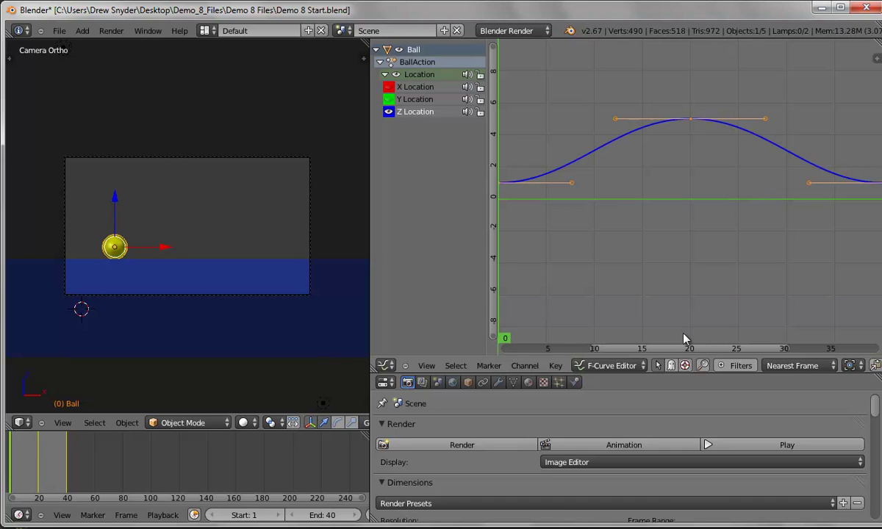
Select all Z Location keys, apply View Selected, and zoom out slightly around the curve
scroll(664, 306, down, 1)
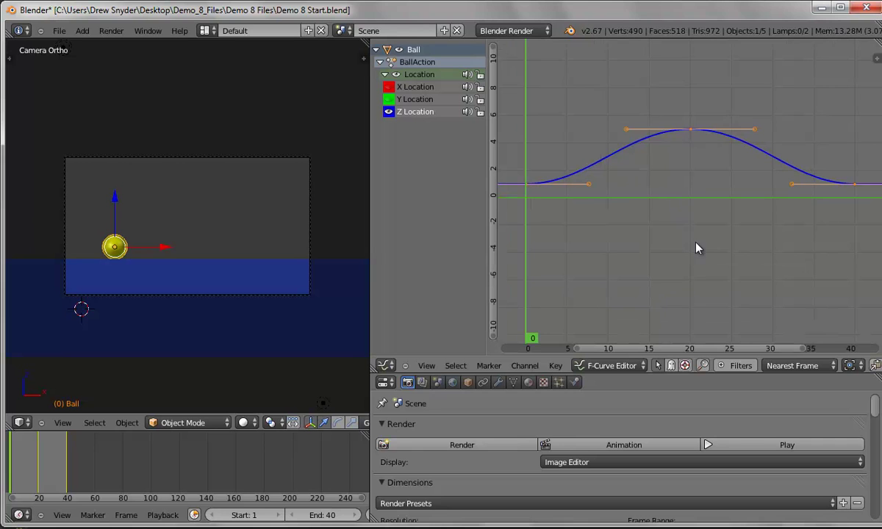
scroll(697, 246, down, 2)
key(a)
key(a)
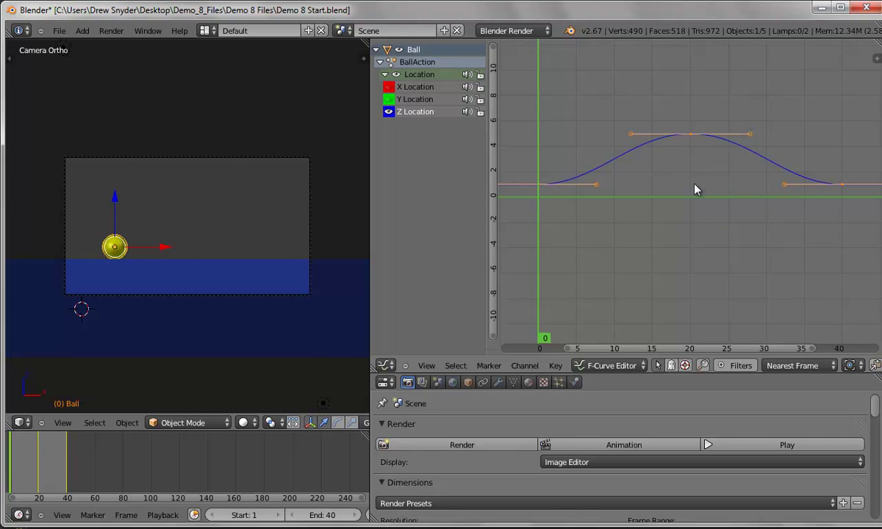
click(425, 366)
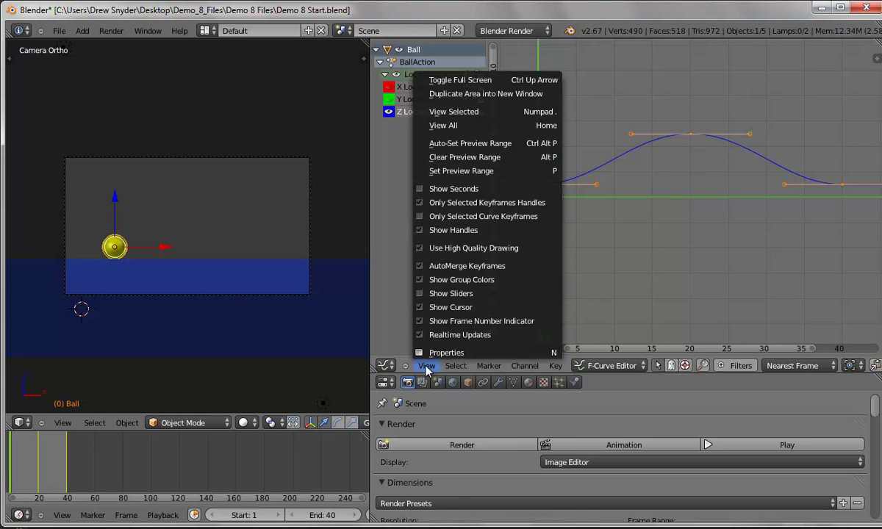
click(475, 112)
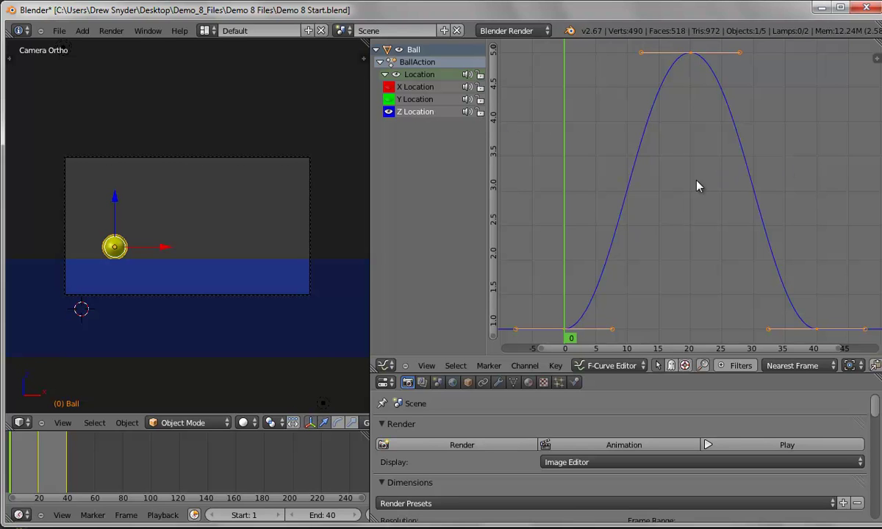
ctrl+middle_drag(697, 186, 670, 197)
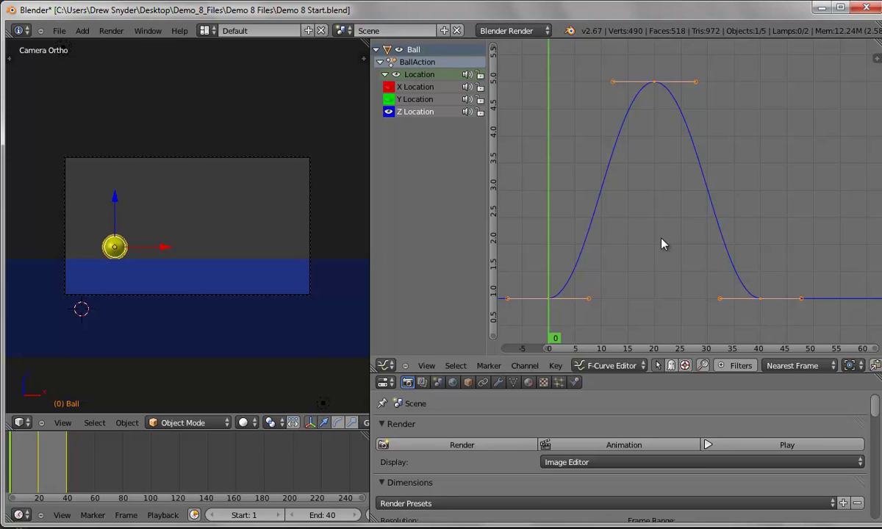
Scale the Z keys by 0.5 in time and move them 10 frames earlier
key(s)
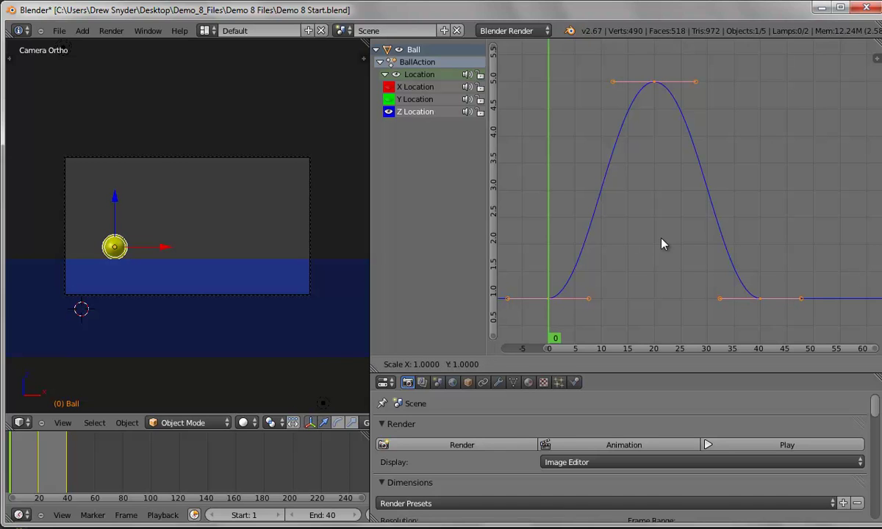
key(x)
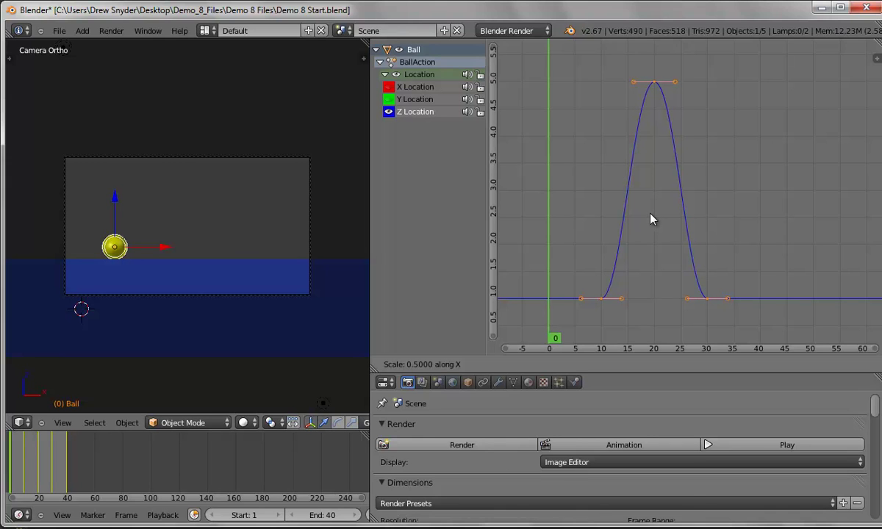
key(Return)
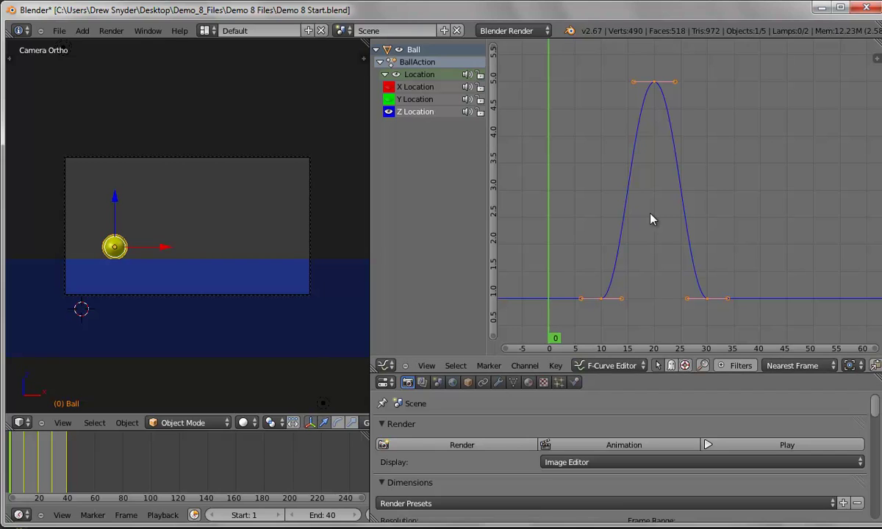
key(g)
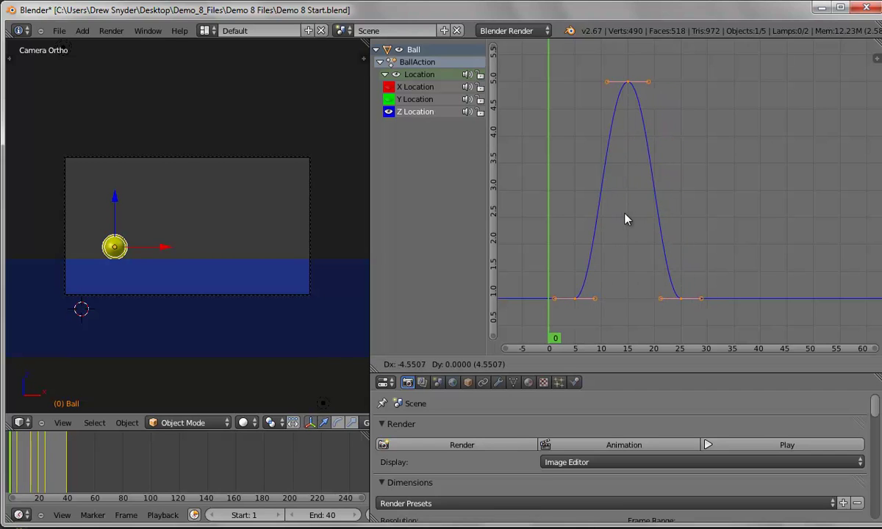
key(ctrl)
key(Return)
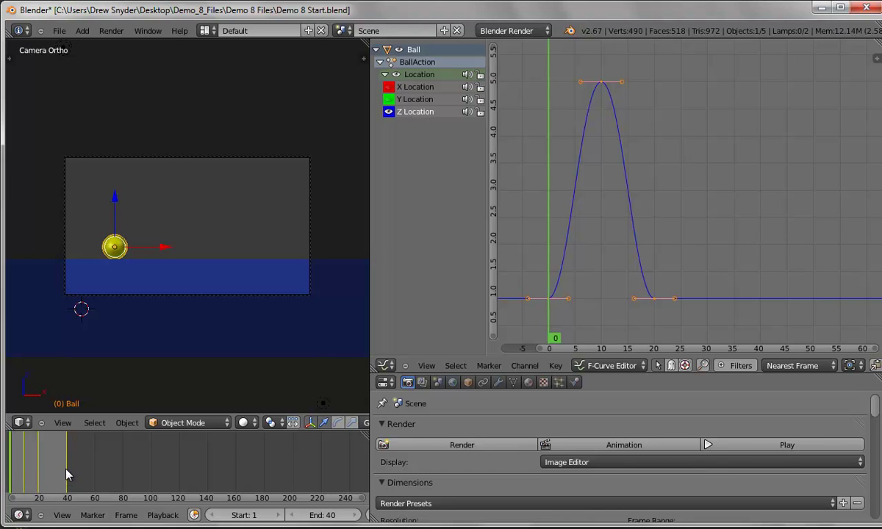
Show the X and Y Location curves again and frame all curves in the graph
click(429, 99)
click(389, 87)
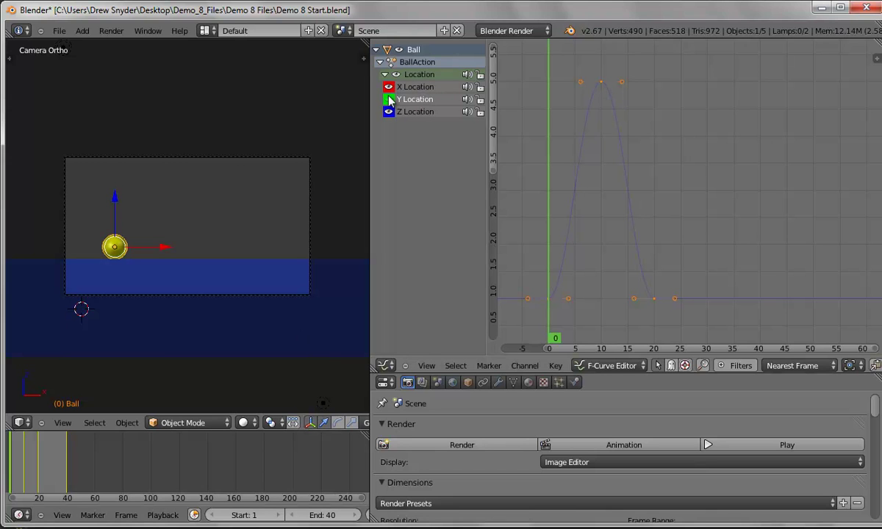
key(Home)
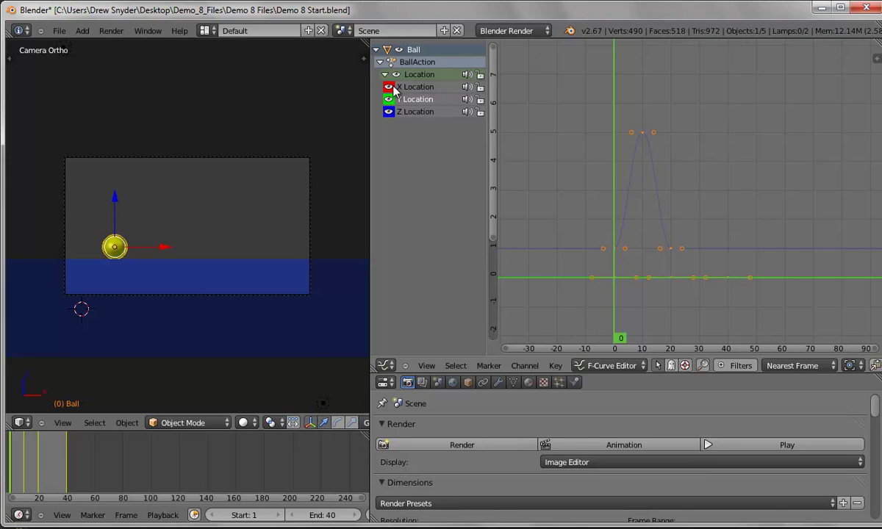
click(419, 112)
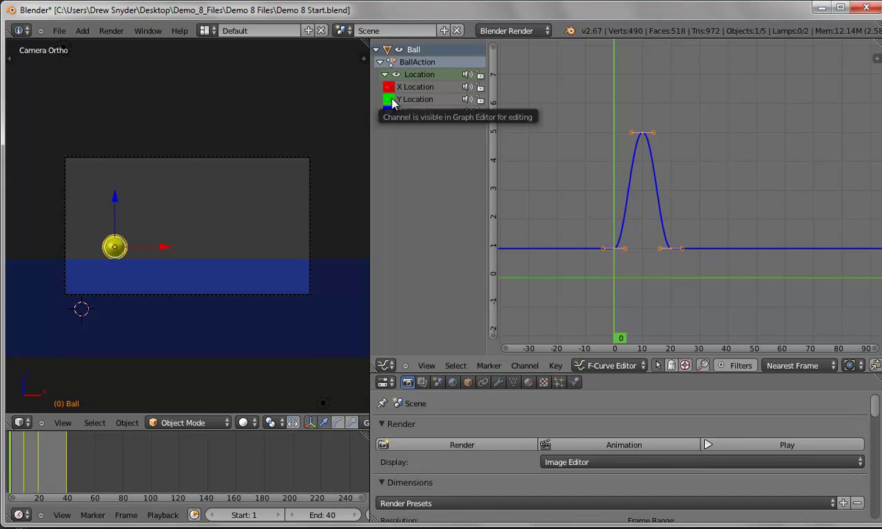
click(390, 100)
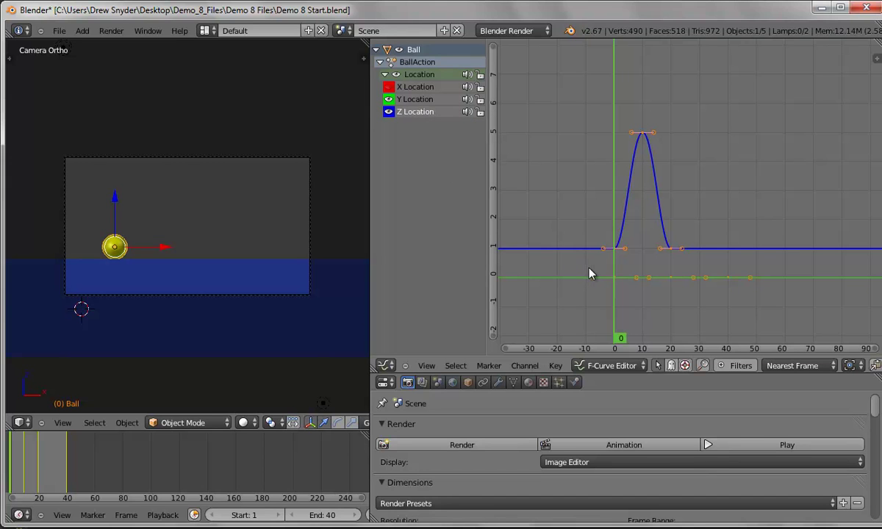
Box-select the Y Location keyframes along the zero line and delete them
key(a)
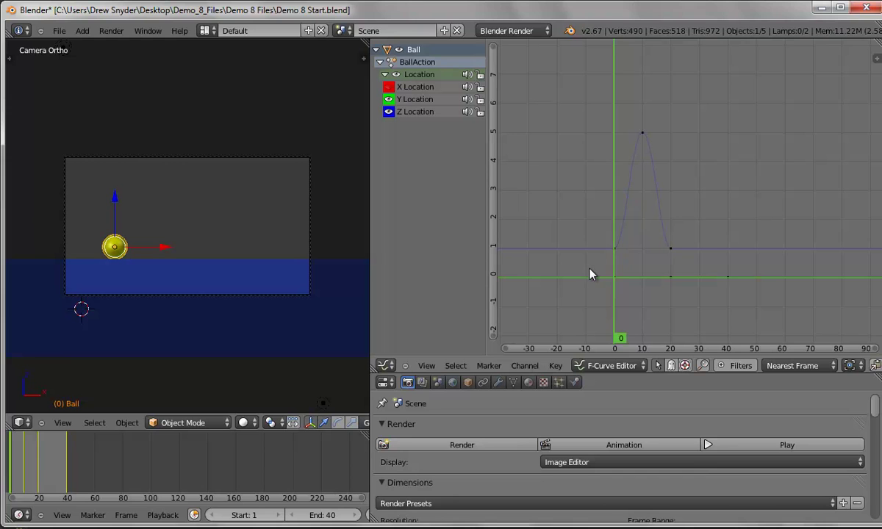
key(b)
drag(587, 263, 748, 309)
key(x)
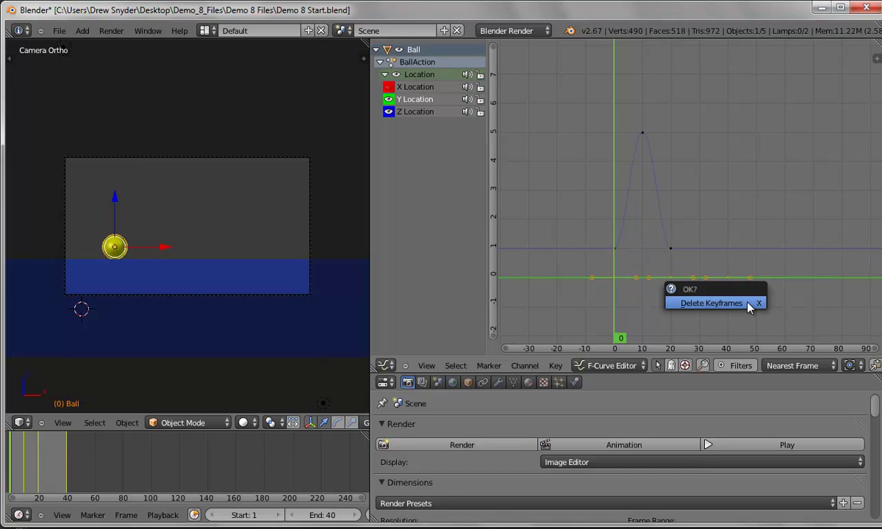
click(750, 304)
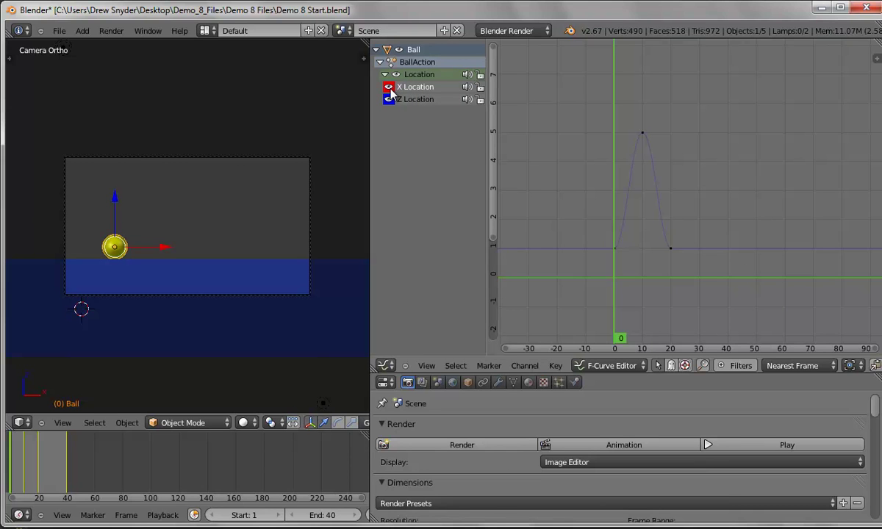
scroll(678, 285, down, 2)
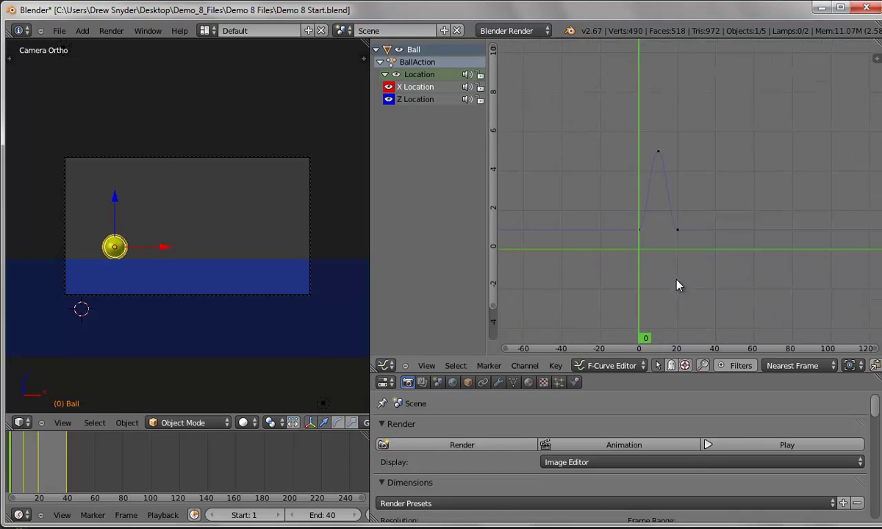
Frame the Z Location curve's keyframes and set the animation end frame to 20
click(423, 103)
key(a)
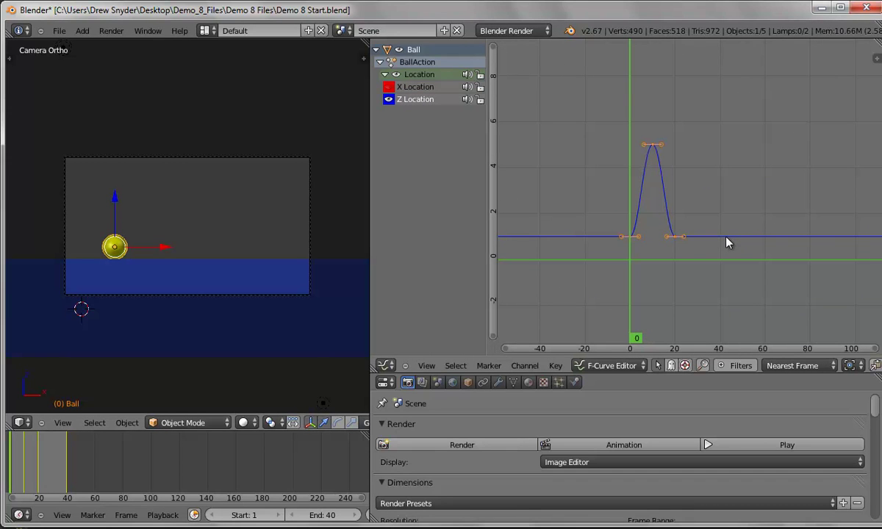
click(435, 369)
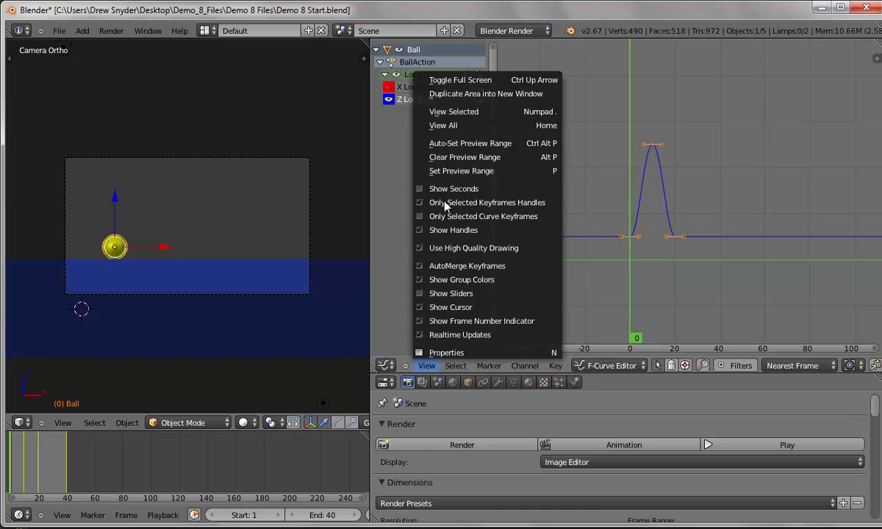
click(447, 113)
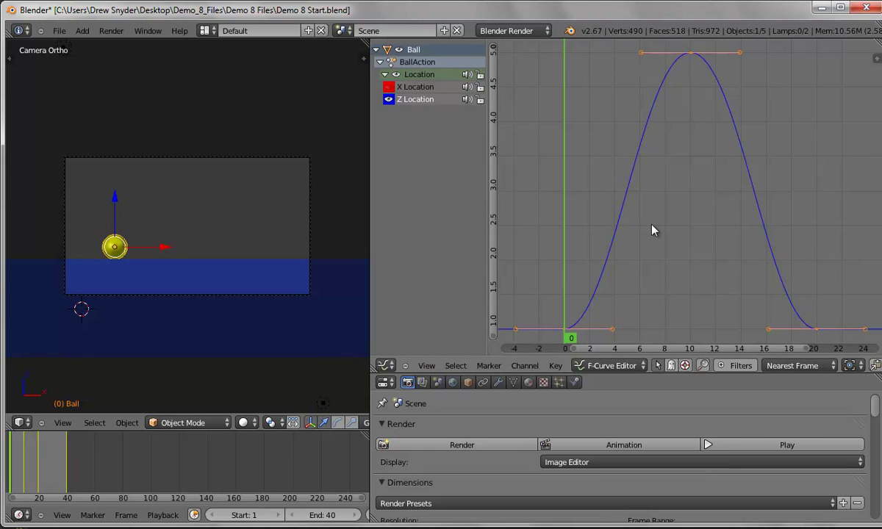
scroll(652, 231, down, 3)
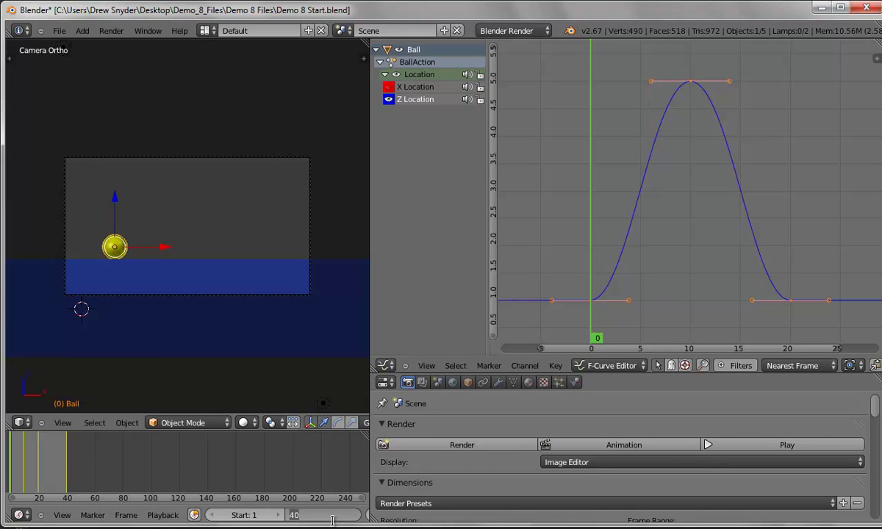
key(Return)
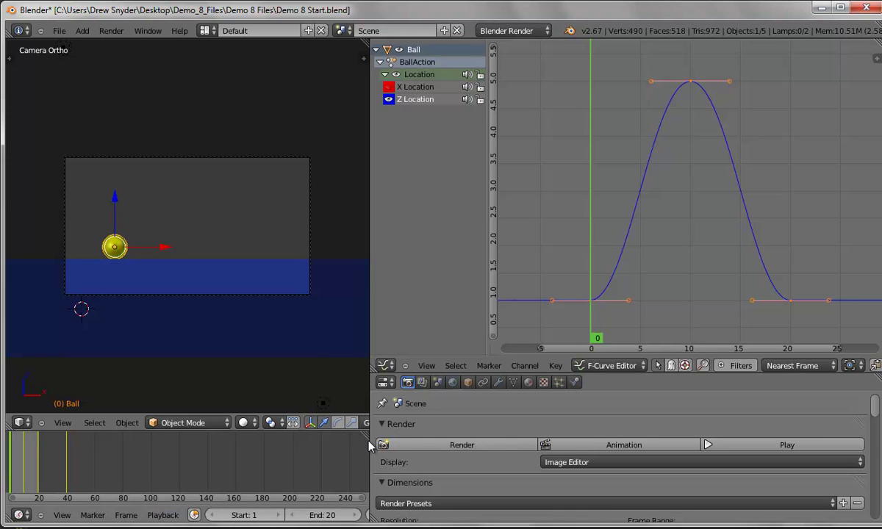
Widen the 3D view and timeline, play the 20-frame bounce, and recentre the camera view on the ball
drag(369, 447, 405, 446)
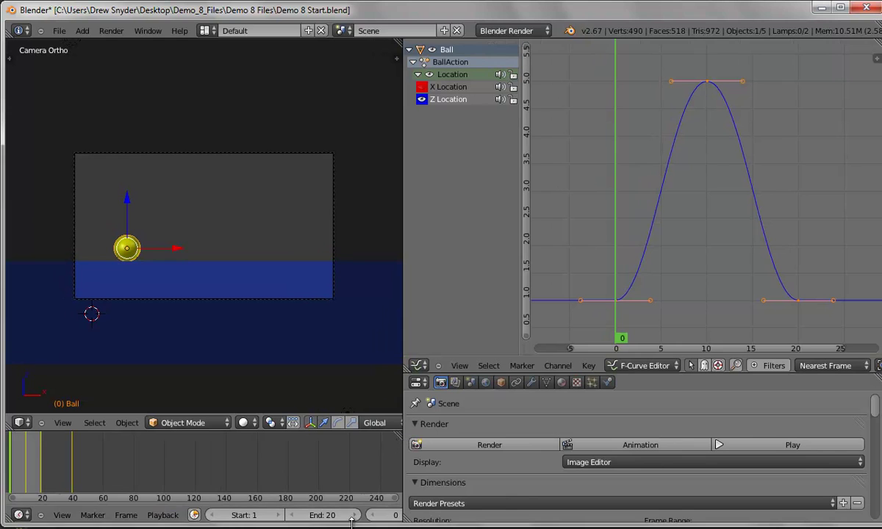
middle_drag(366, 515, 222, 517)
click(262, 516)
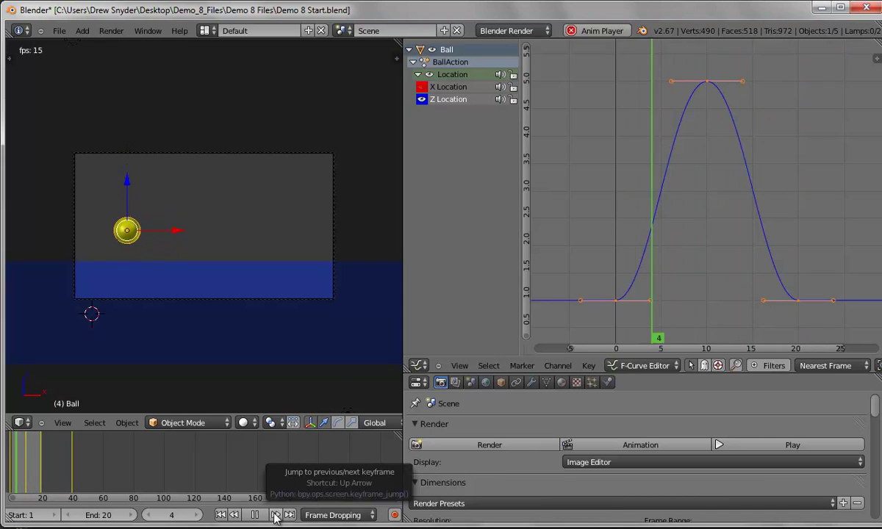
scroll(197, 312, up, 3)
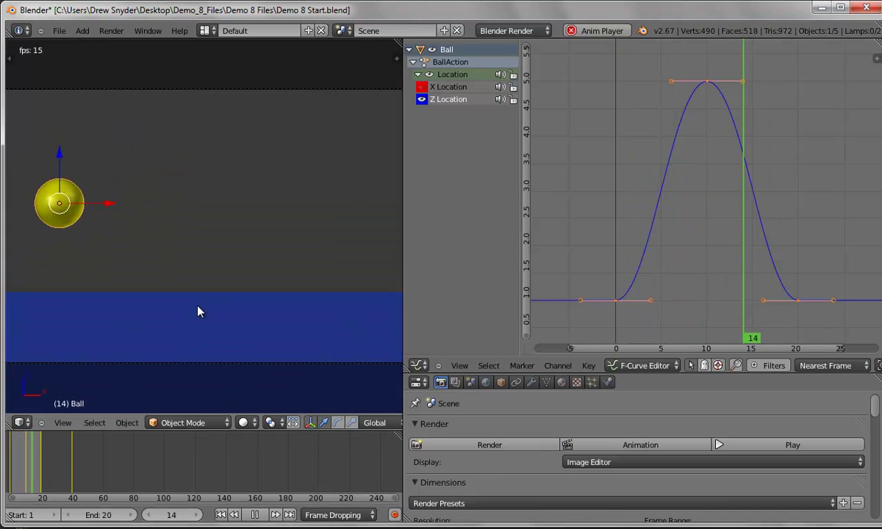
shift+middle_drag(210, 304, 261, 317)
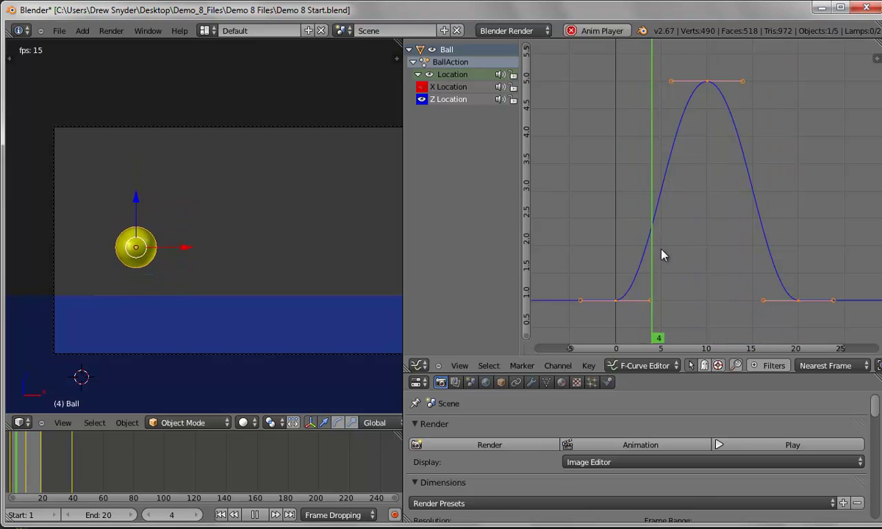
click(589, 366)
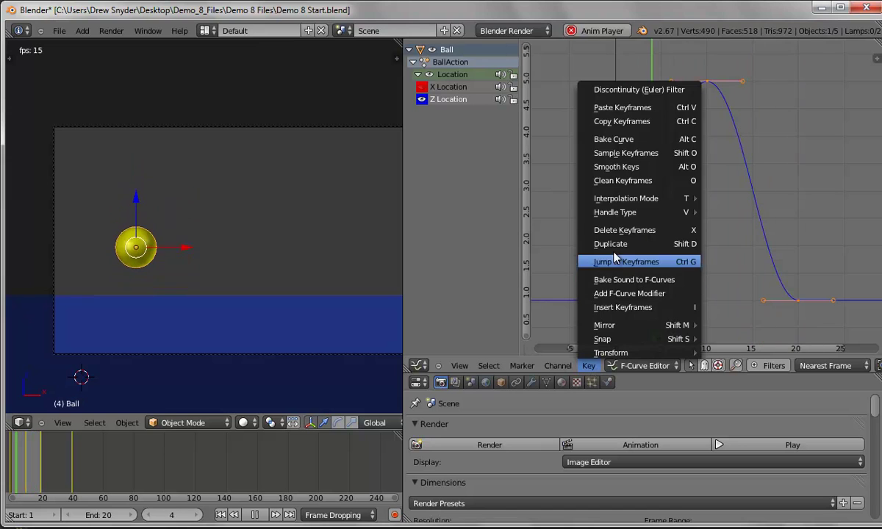
mouse_move(626, 202)
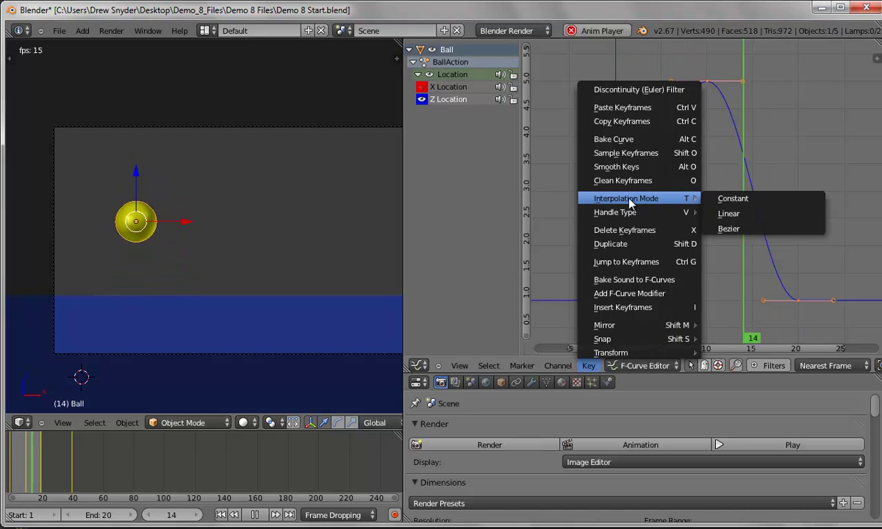
click(739, 215)
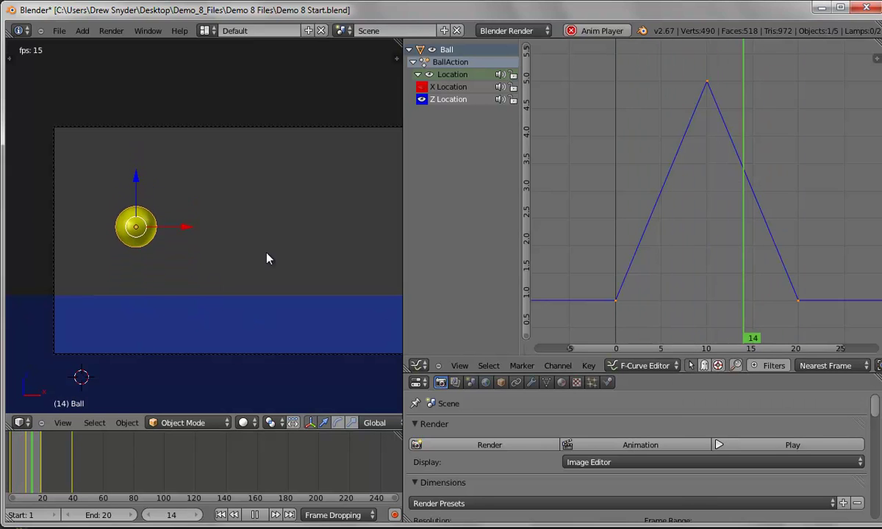
click(589, 365)
mouse_move(644, 198)
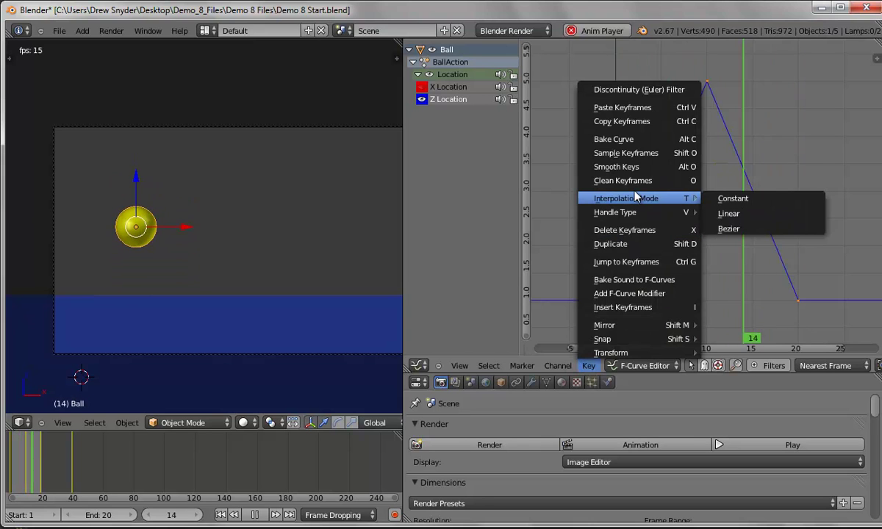
click(745, 200)
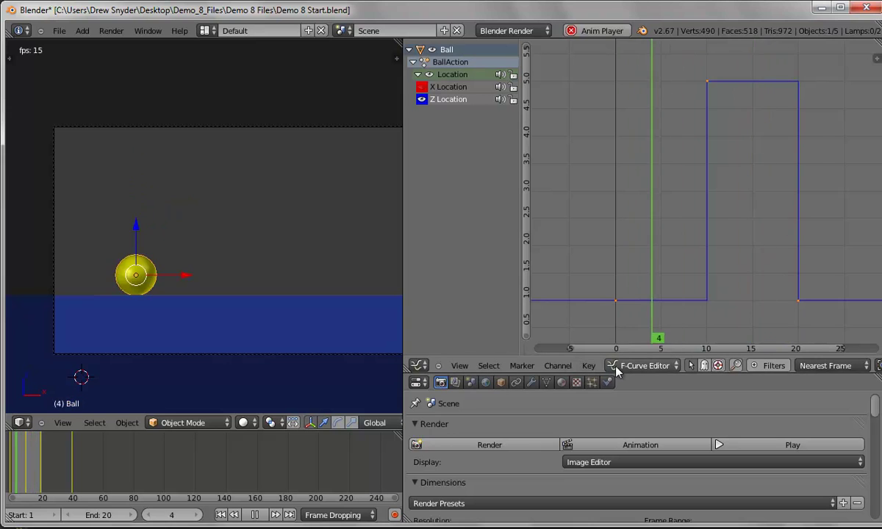
click(591, 367)
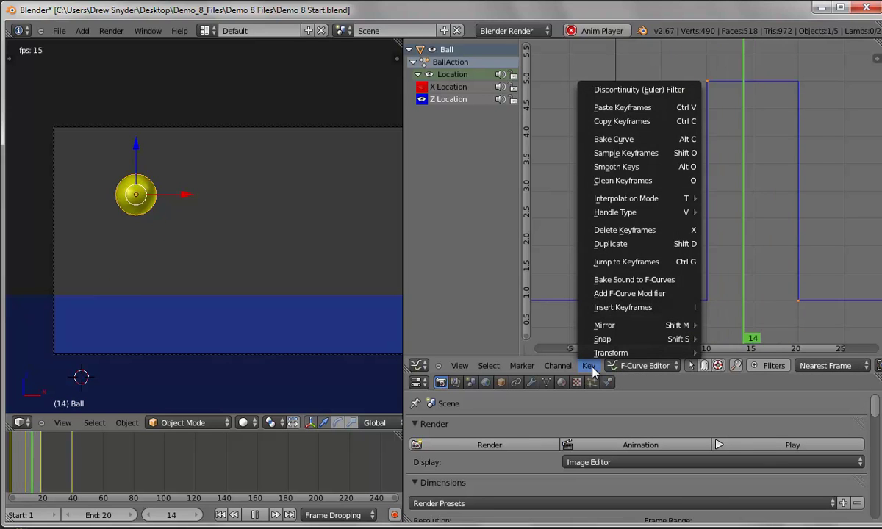
mouse_move(636, 205)
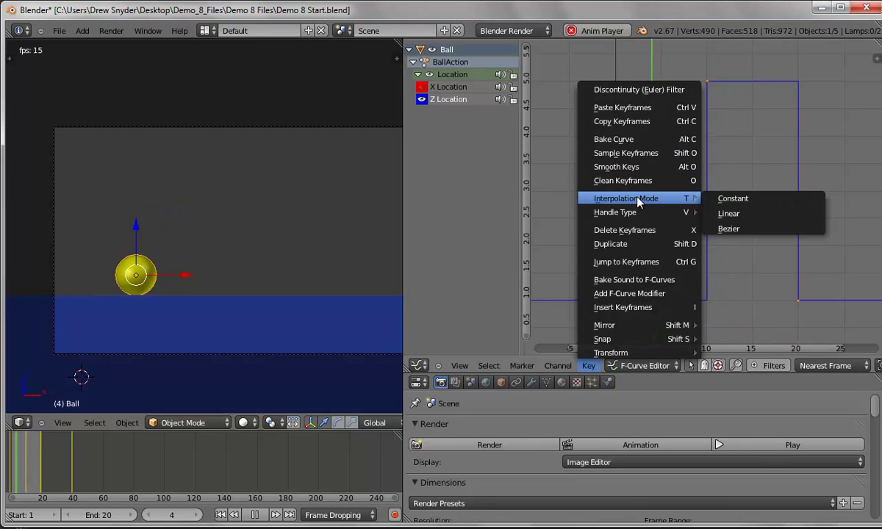
click(687, 228)
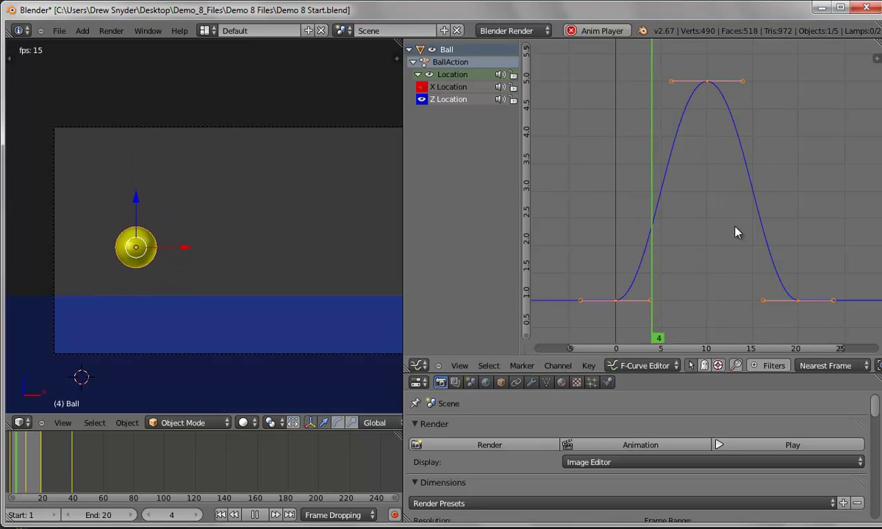
Stop playback, put the playhead at frame 4, and raise the frame-0 handle for a steep launch
click(256, 515)
click(651, 308)
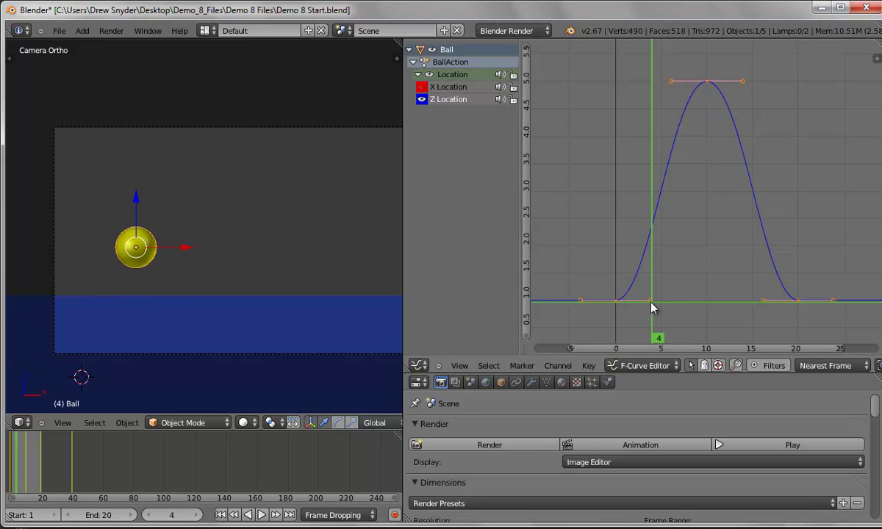
key(a)
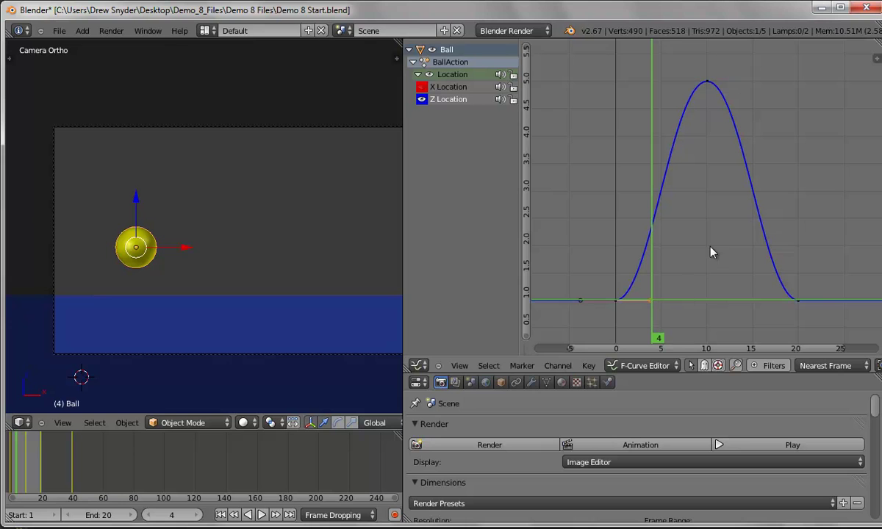
key(g)
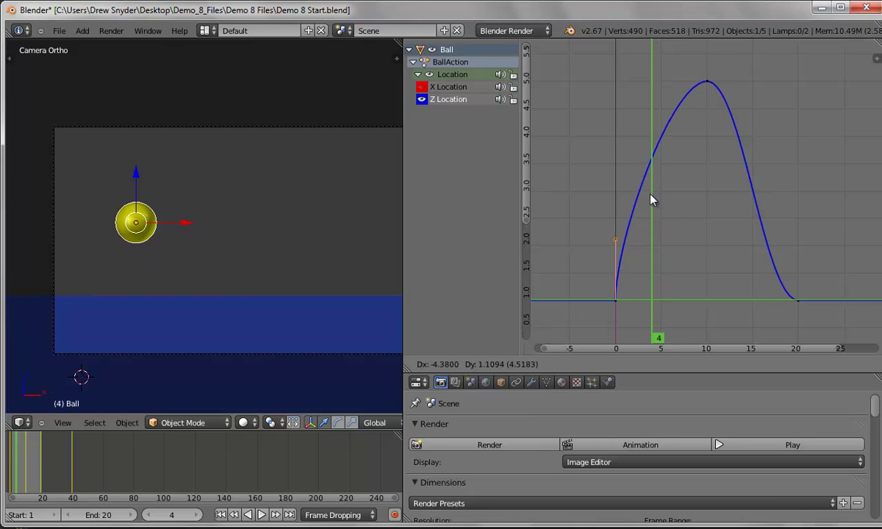
click(645, 124)
Raise the frame-20 left handle for a steep landing, then play the bounce to check it
right_click(799, 302)
right_click(764, 301)
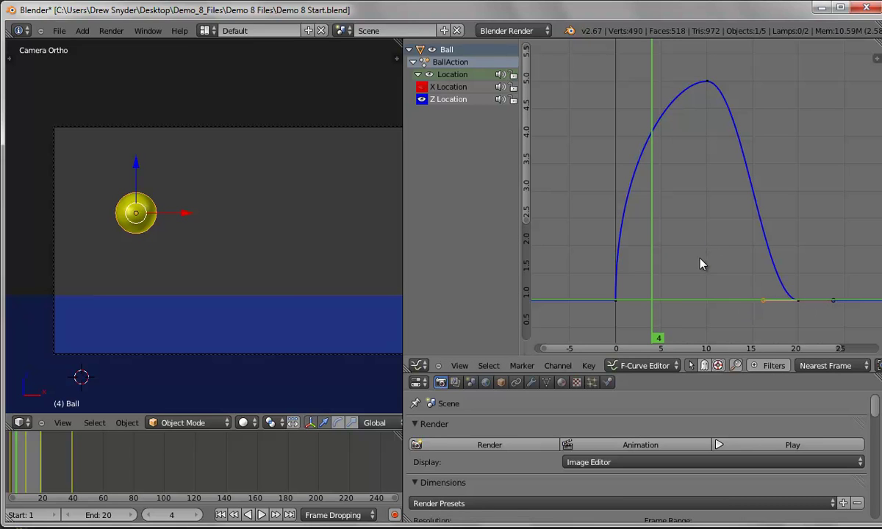
key(g)
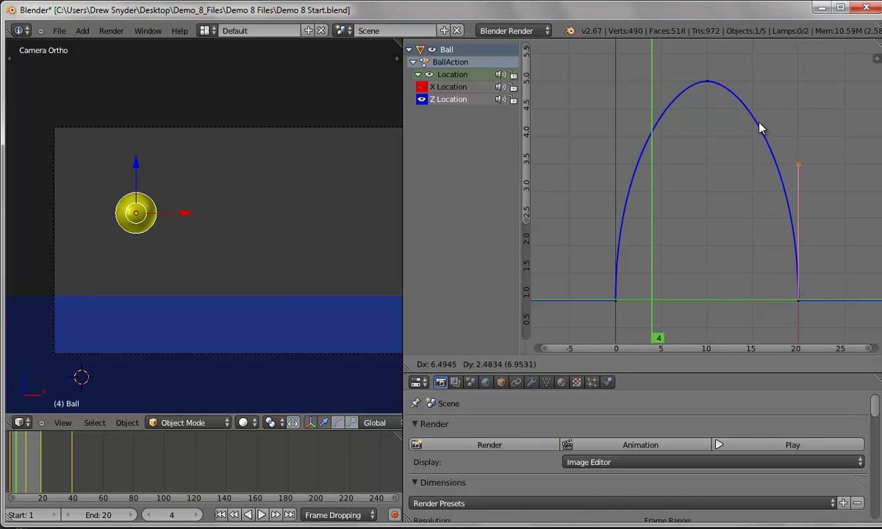
click(761, 128)
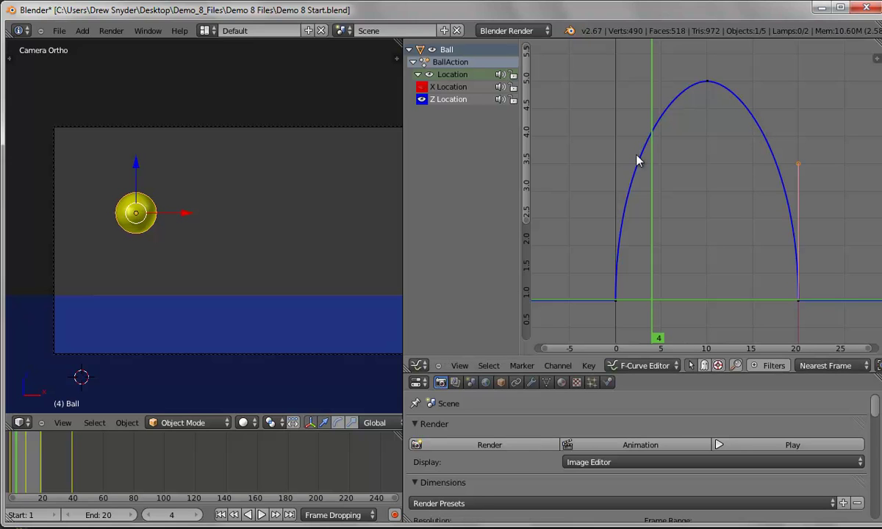
shift+right_click(616, 307)
click(262, 516)
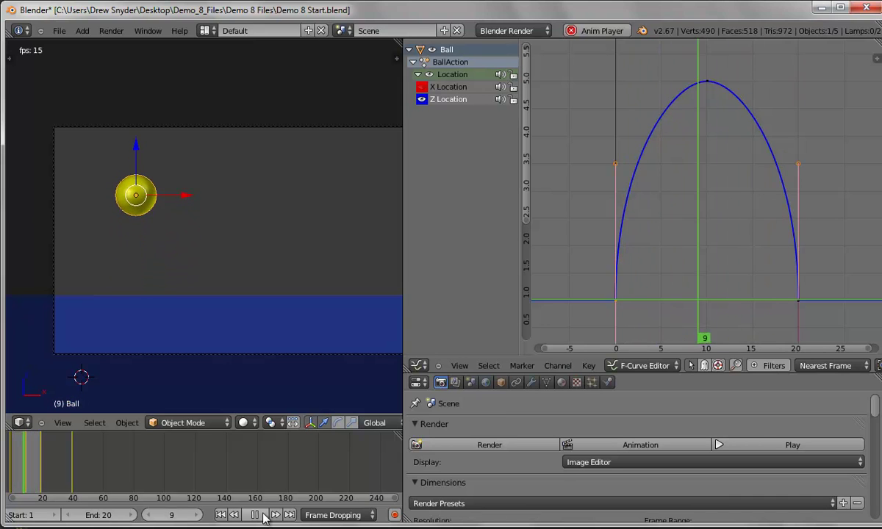
click(257, 516)
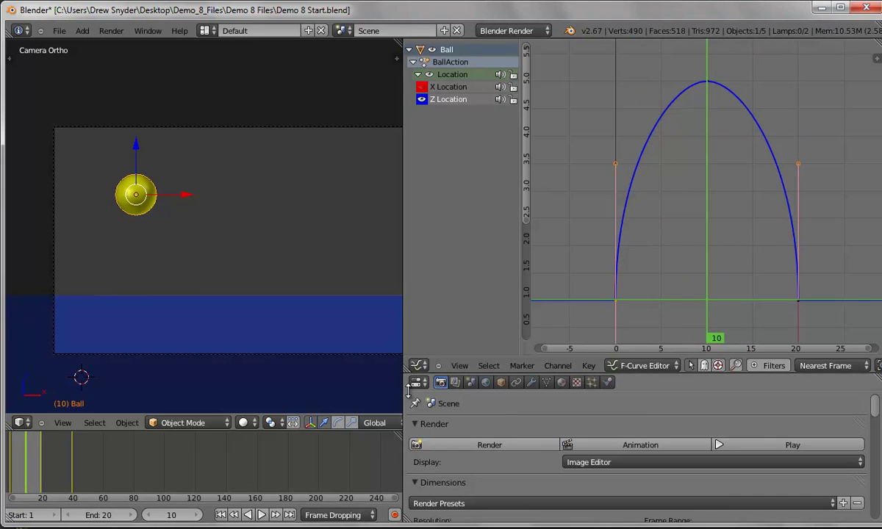
Tilt the frame-0 and frame-20 handles slightly off vertical and lower toward the peak
right_click(617, 165)
key(g)
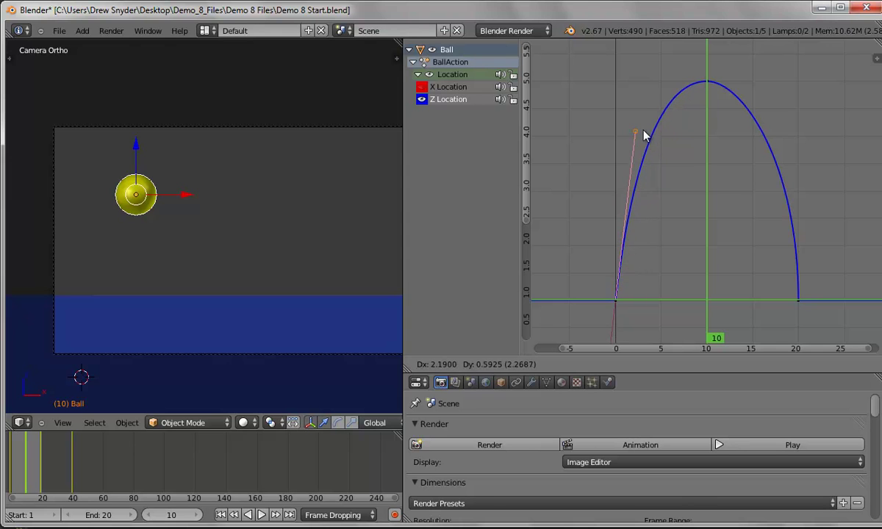
click(636, 189)
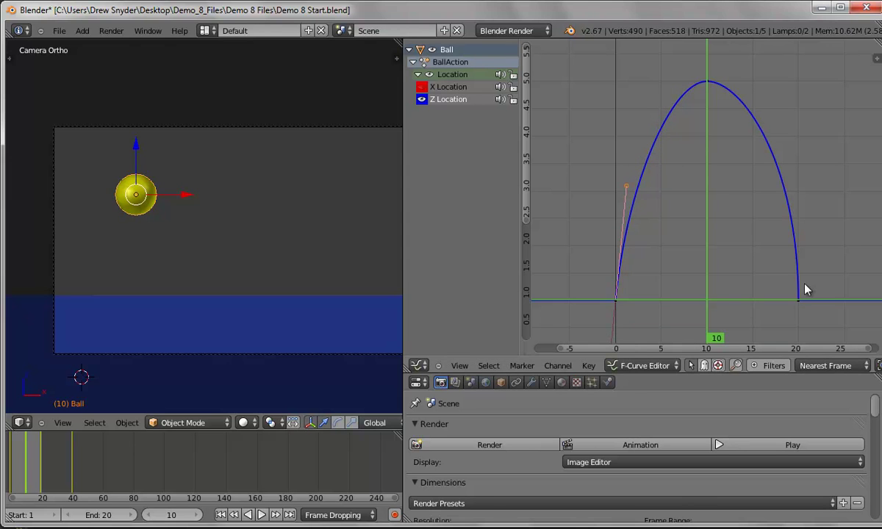
right_click(802, 303)
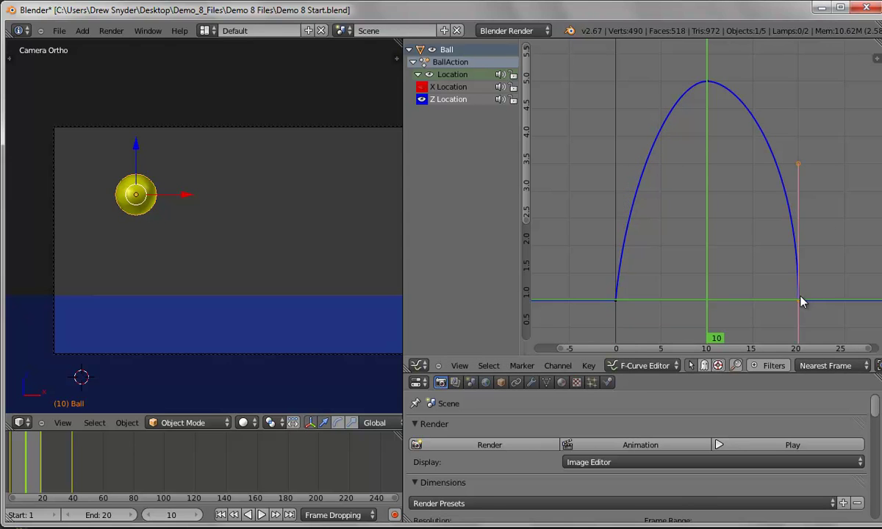
right_click(800, 164)
key(g)
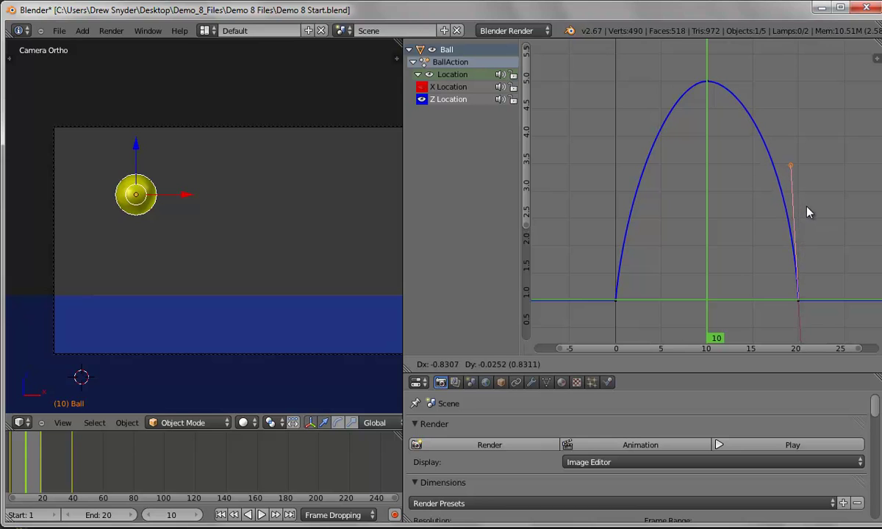
click(808, 212)
Raise the frame-0 handle a little higher again
right_click(616, 301)
key(g)
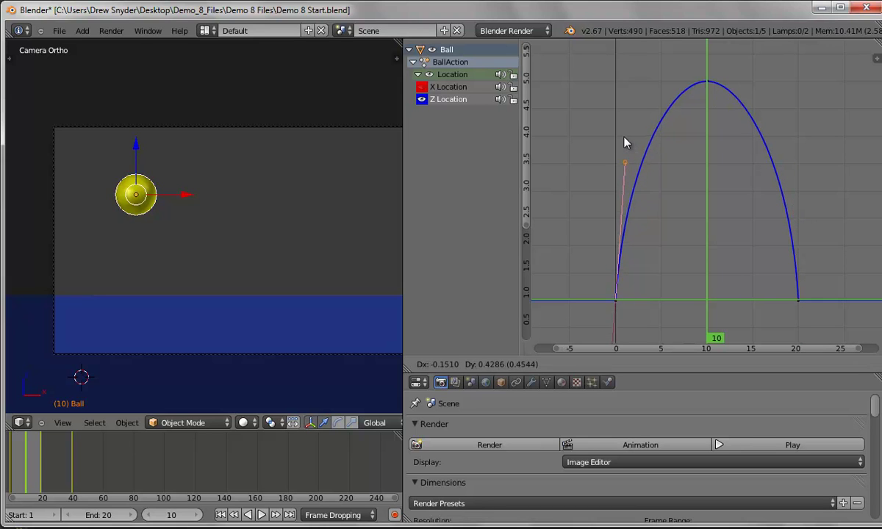
click(626, 145)
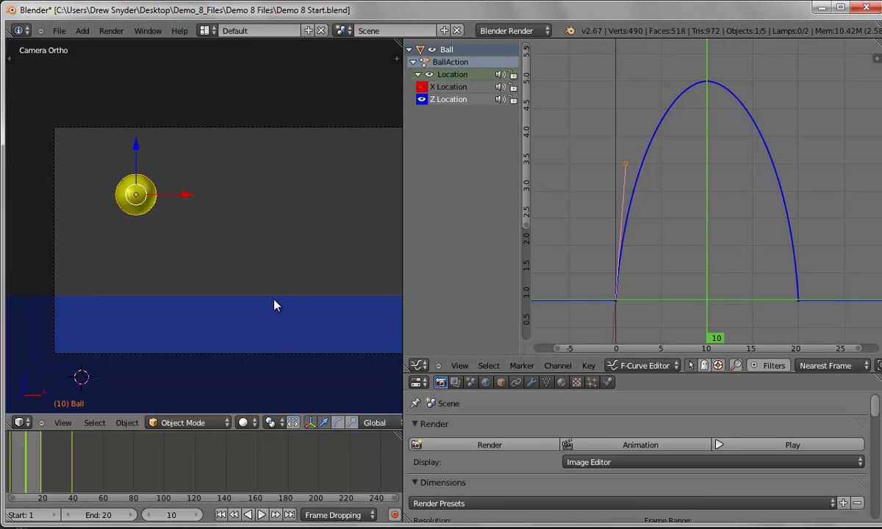
Copy all the bounce keyframes and paste them at frame 10, extending the curve to frame 30
scroll(712, 263, down, 3)
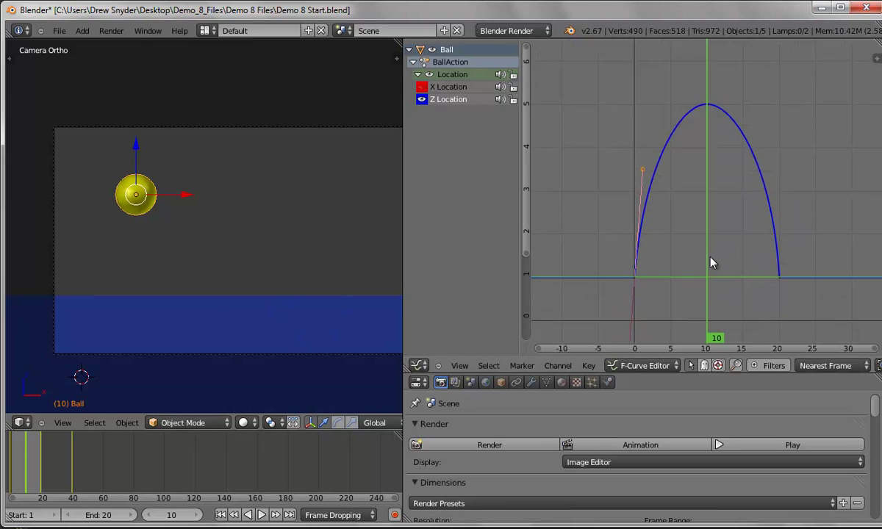
middle_drag(758, 335, 679, 308)
key(a)
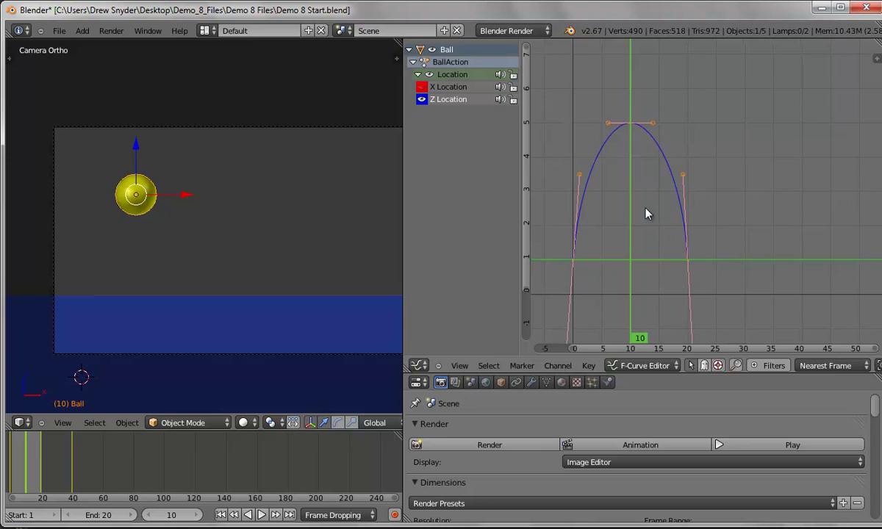
click(592, 366)
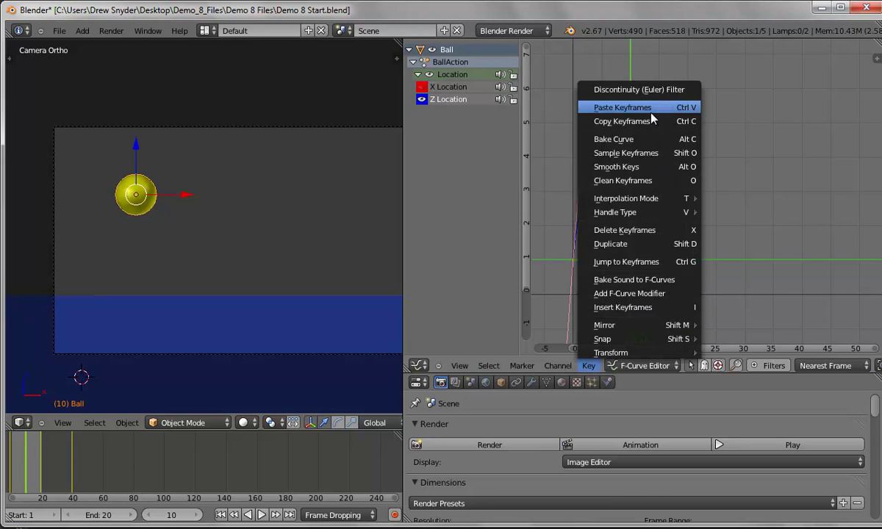
click(621, 120)
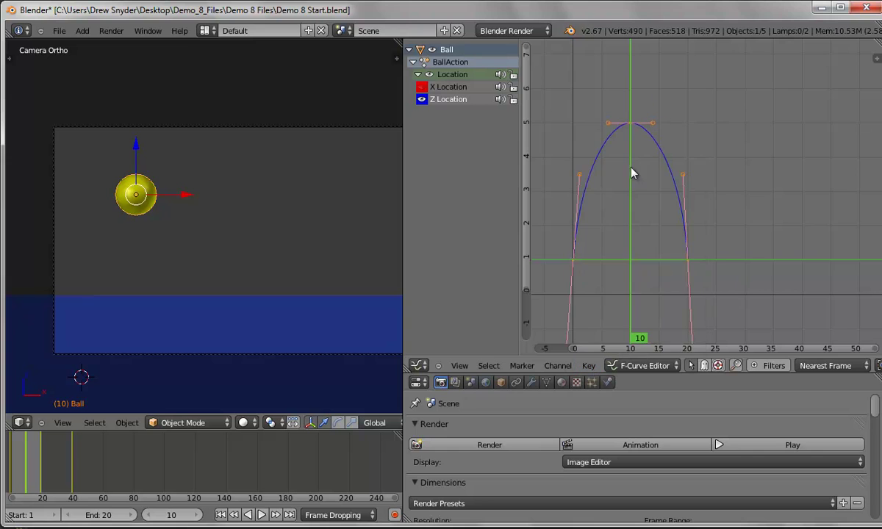
click(589, 366)
click(628, 110)
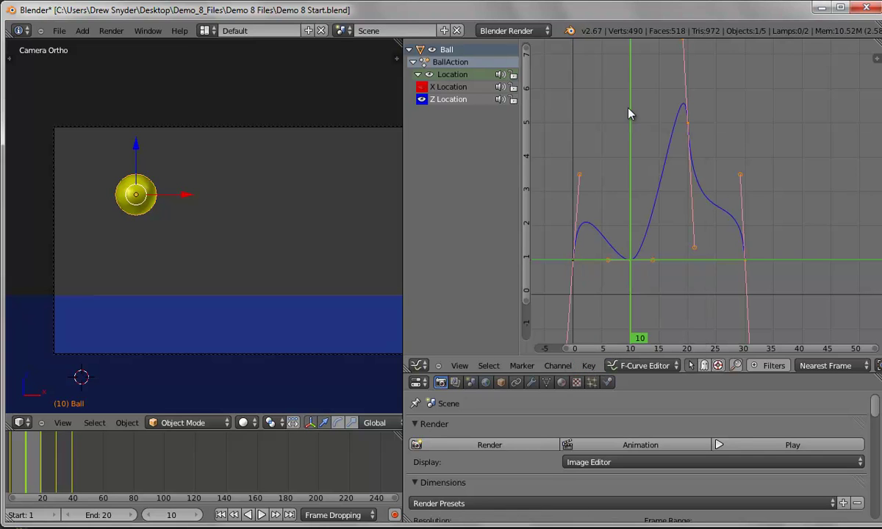